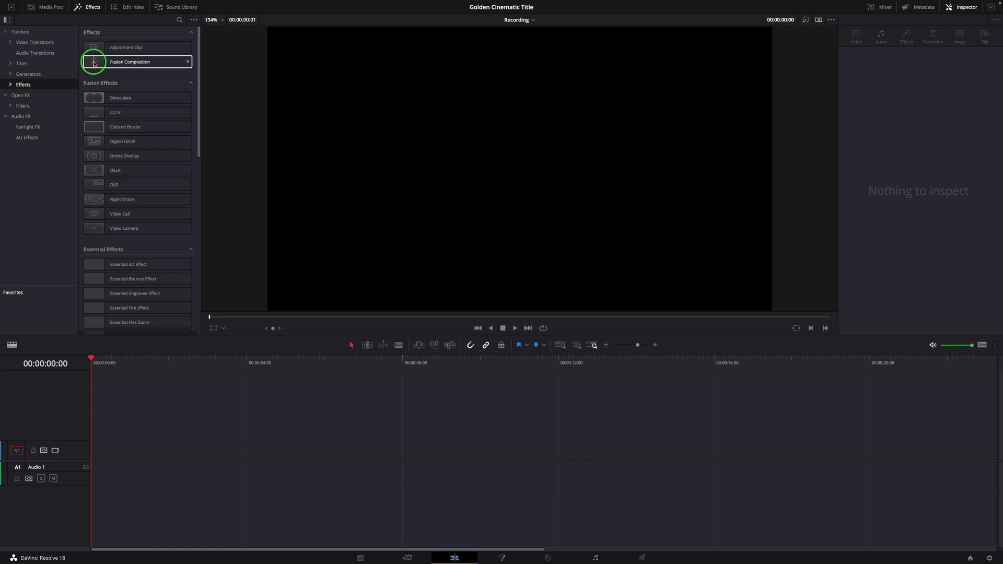
Step: Add a Fusion Composition clip to the timeline and open it in Fusion, moving MediaOut1 right
left_click_drag(94, 61, 182, 449)
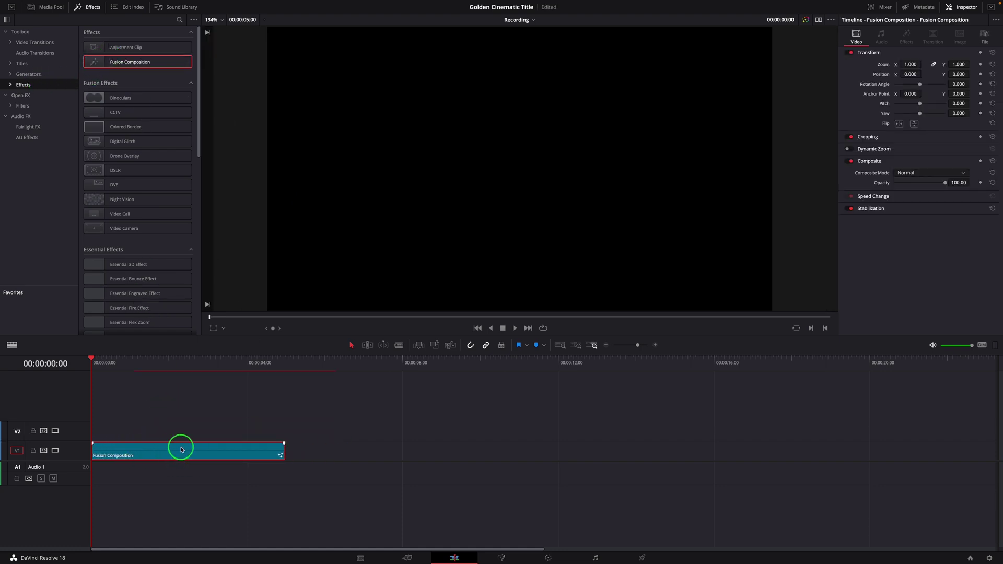
left_click(503, 558)
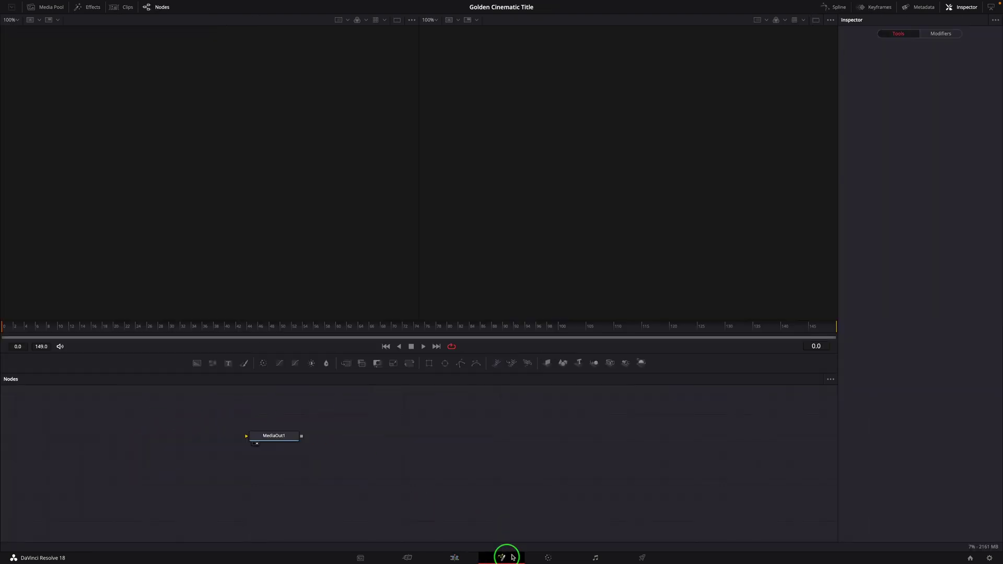
left_click_drag(276, 442, 534, 462)
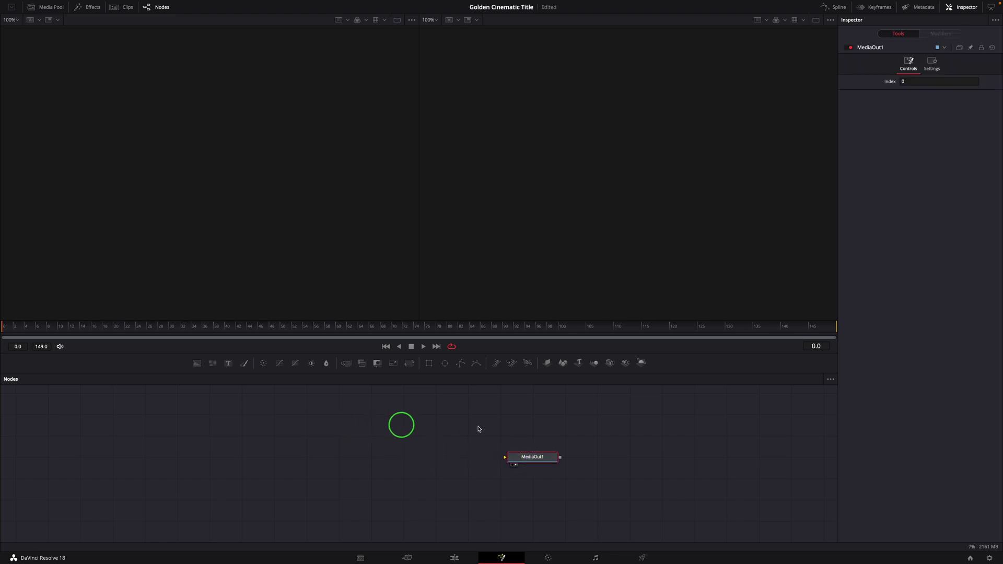
Step: Chain Text3D, Merge3D and Renderer3D nodes and connect Renderer3D1 into MediaOut1
left_click_drag(582, 366, 226, 461)
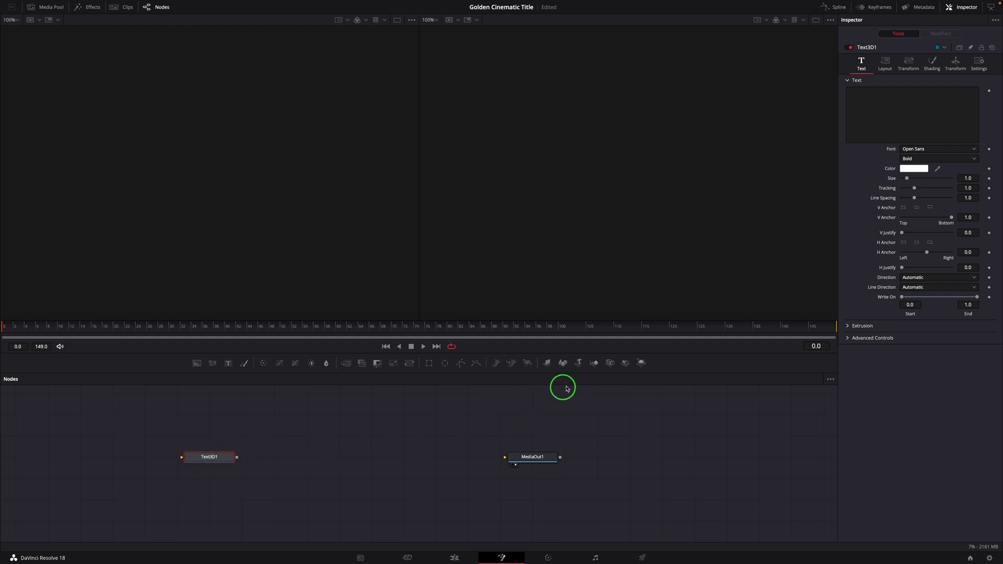
left_click(595, 367)
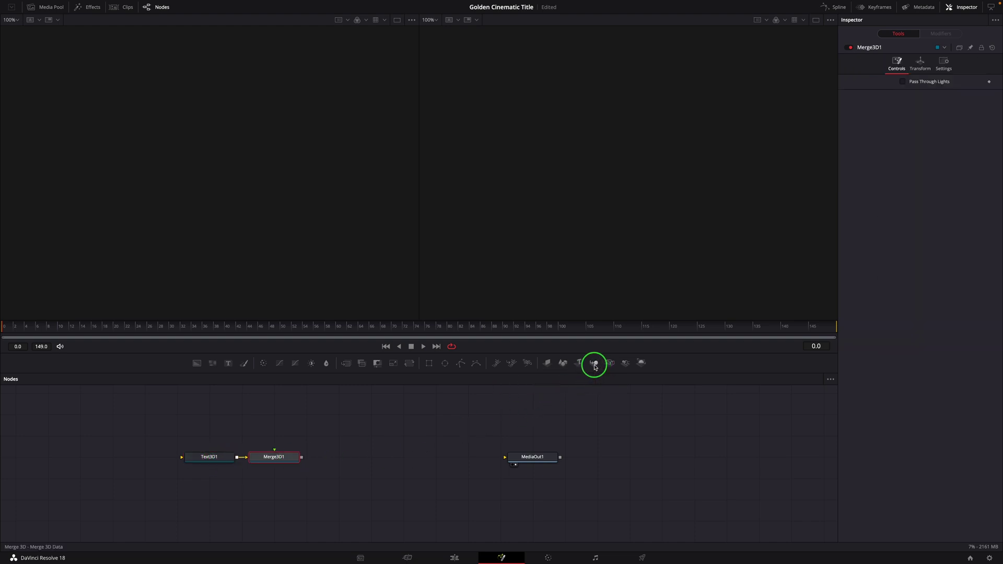
left_click(643, 365)
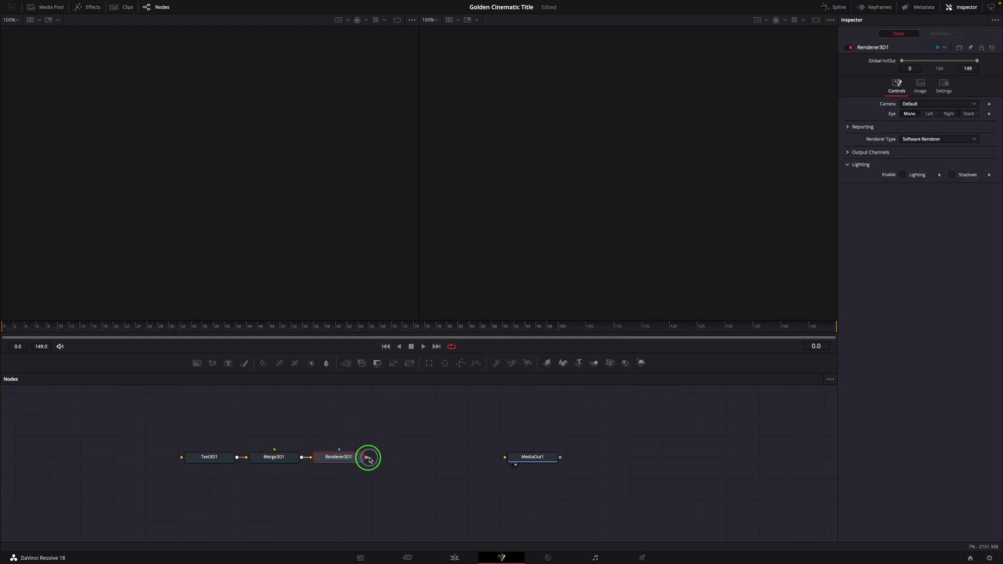
left_click_drag(486, 459, 506, 457)
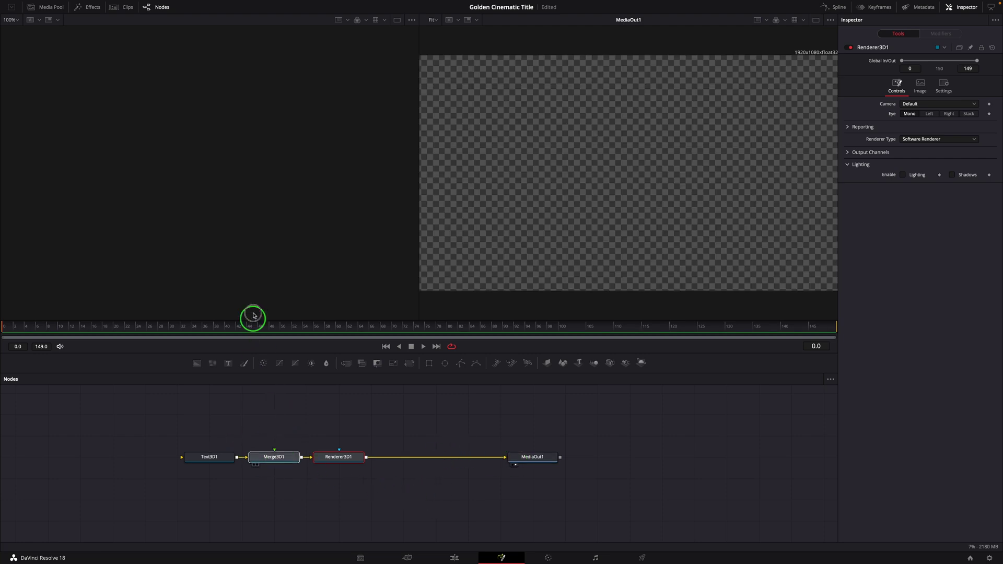
Step: Show Merge3D1 in the left viewer and make Text3D1 read GOLDEN in Tangerine orange
left_click_drag(254, 232, 290, 240)
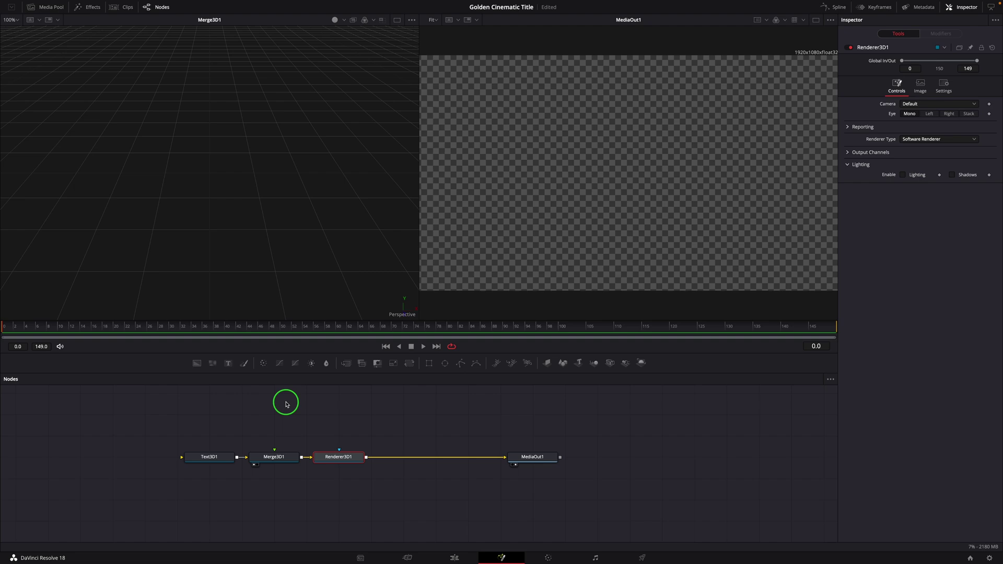
left_click(207, 460)
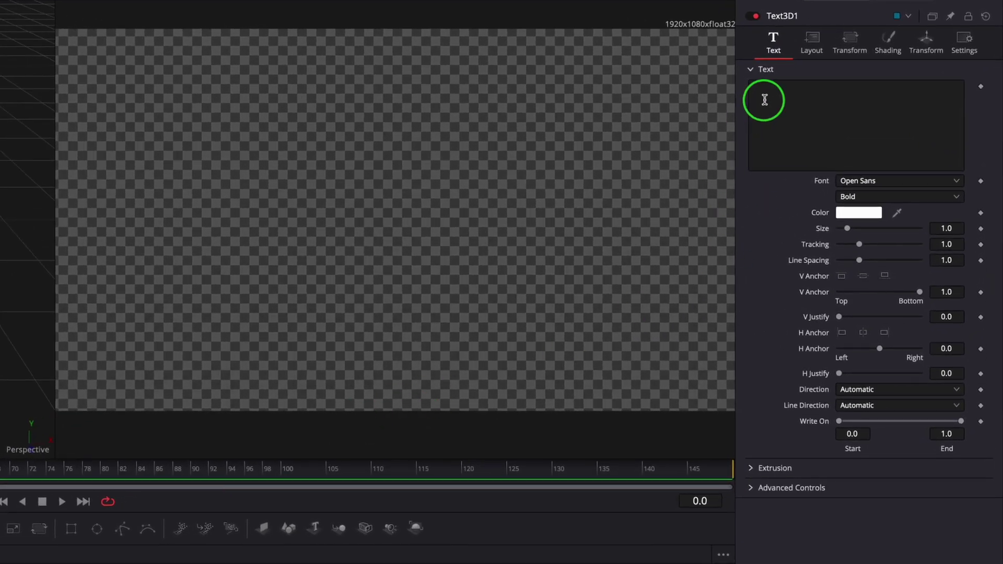
left_click(764, 98)
type("GOLDEN")
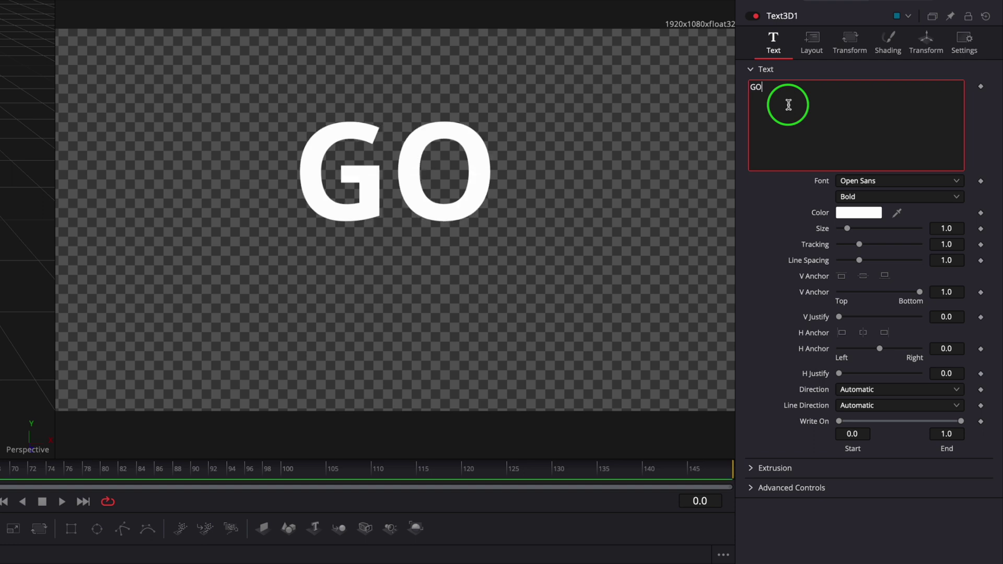
left_click(843, 214)
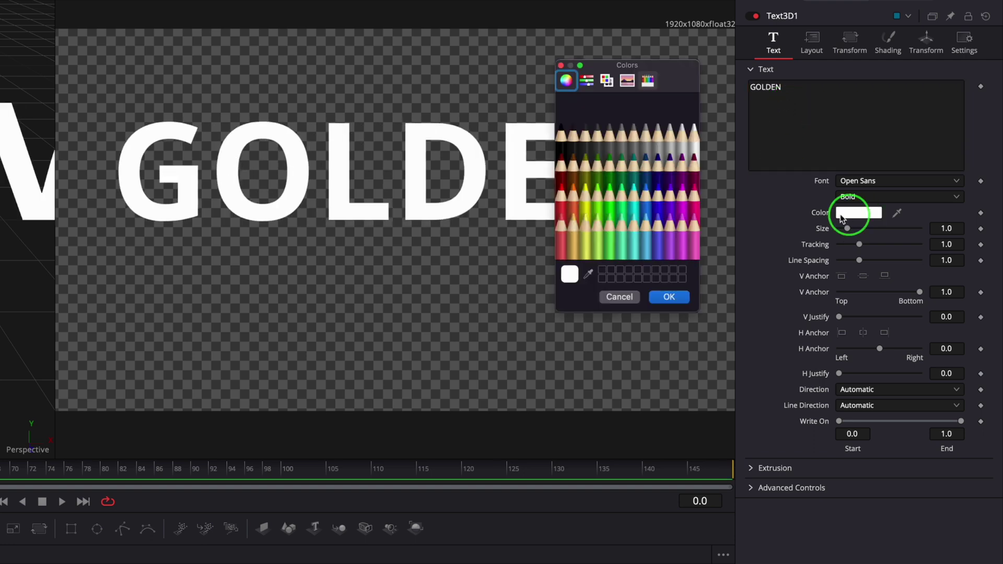
left_click(575, 200)
left_click(669, 297)
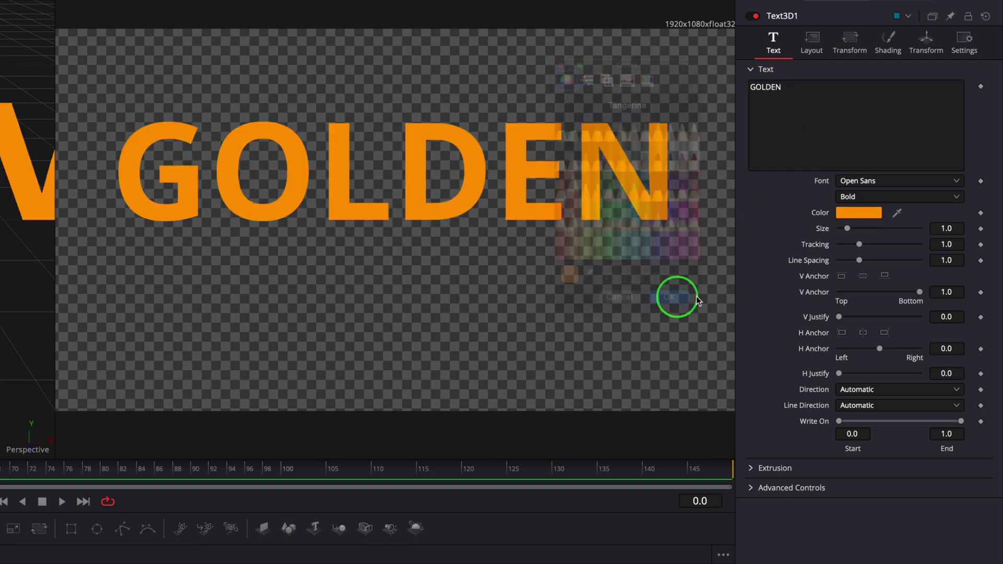
Step: Shrink the text to size 0.5 and lower it to Center Y 0.38
mouse_move(947, 230)
left_mouse_down()
mouse_move(912, 231)
mouse_move(947, 245)
left_mouse_up()
left_click(812, 42)
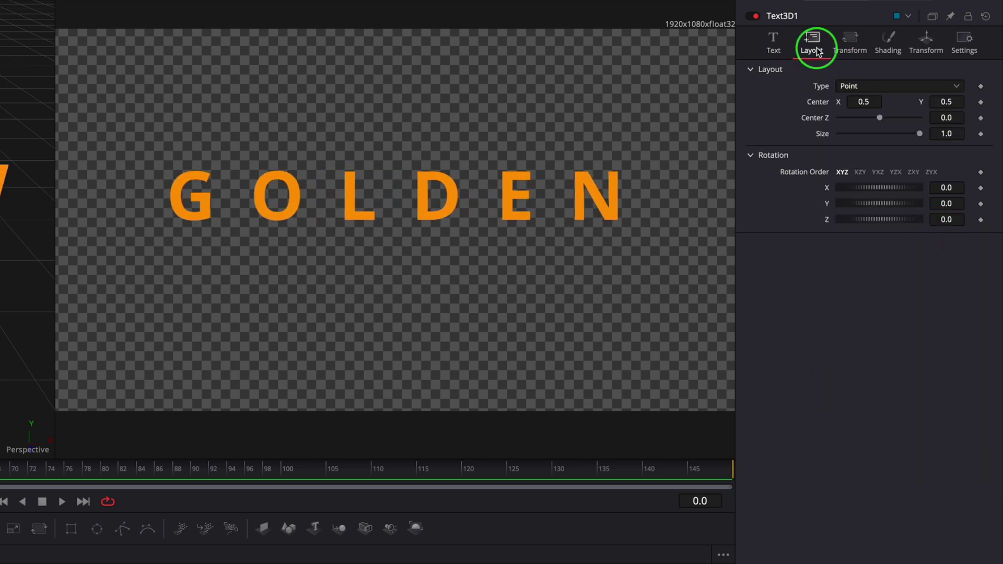
left_click_drag(946, 101, 876, 116)
left_click(781, 70)
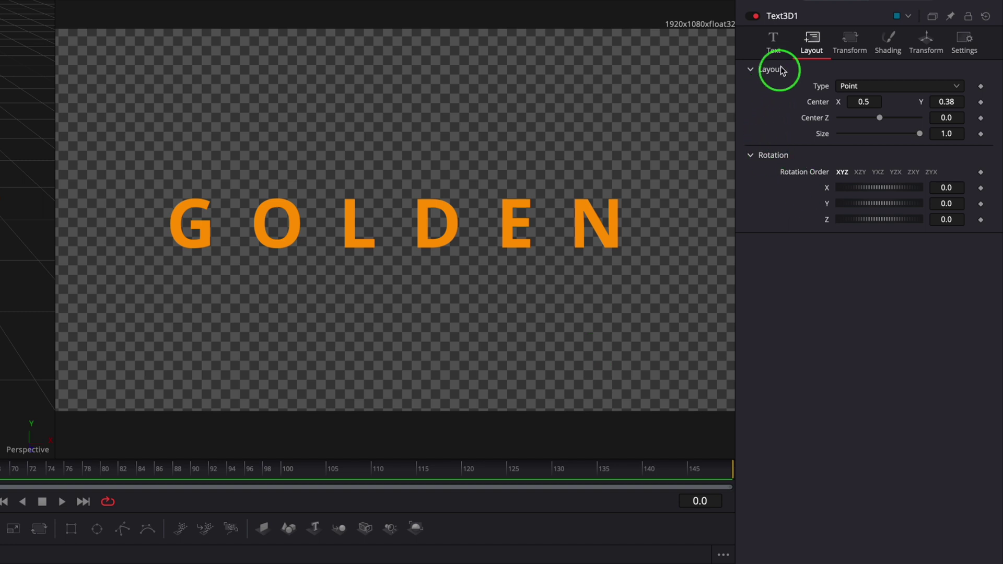
left_click(775, 51)
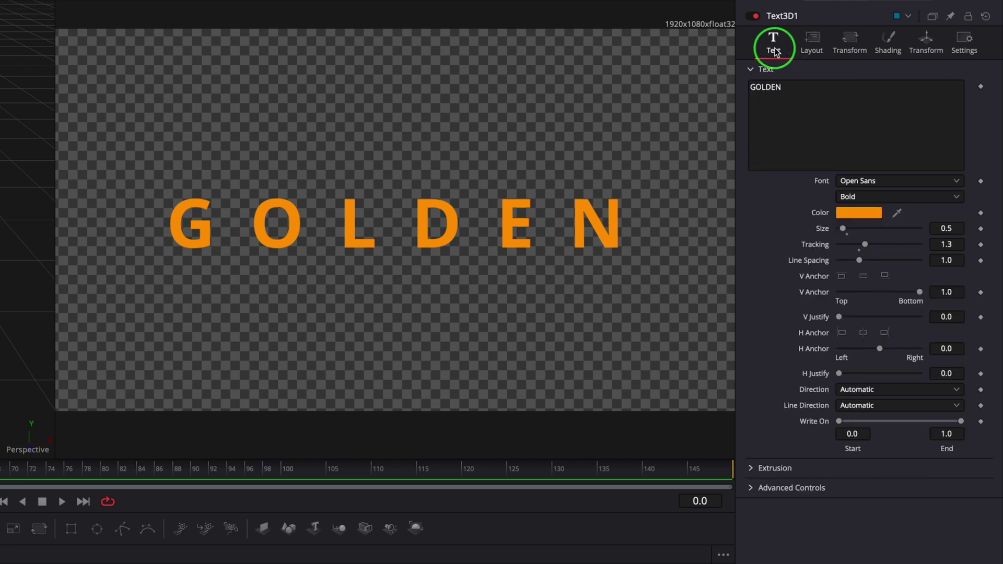
Step: Give the letters an extrusion depth of 0.0709 and add bevel depth and width
left_click(752, 470)
left_click_drag(839, 502, 869, 502)
left_click_drag(839, 532, 849, 547)
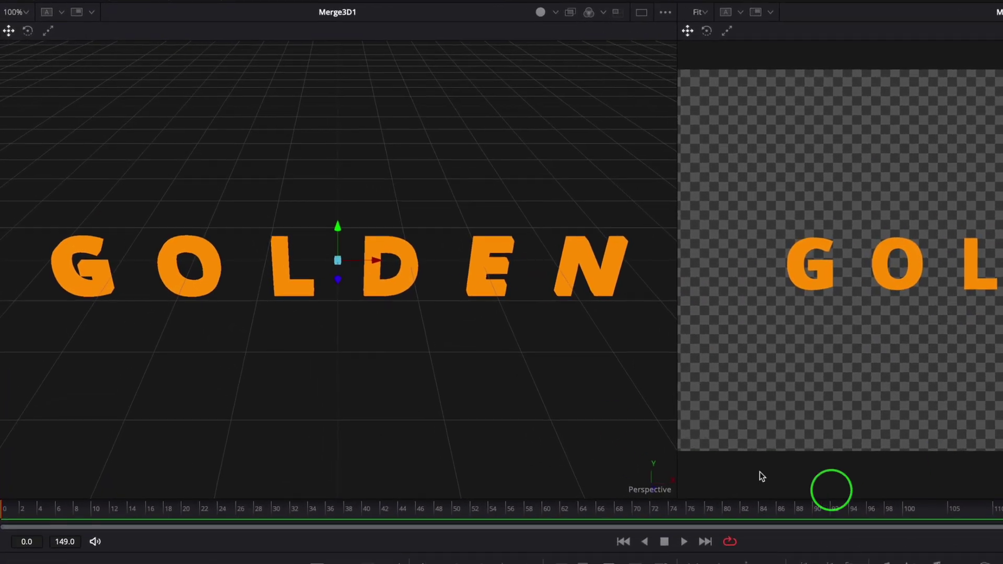
Step: Preview viewer lighting on the letters, then enable Lighting and Shadows on Renderer3D1
left_click(542, 13)
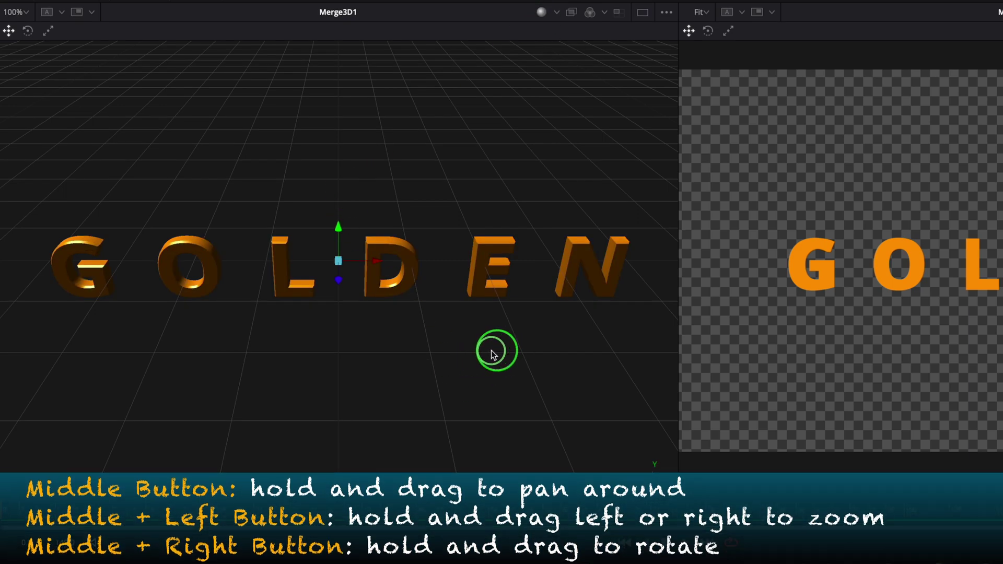
left_click_drag(495, 352, 456, 346)
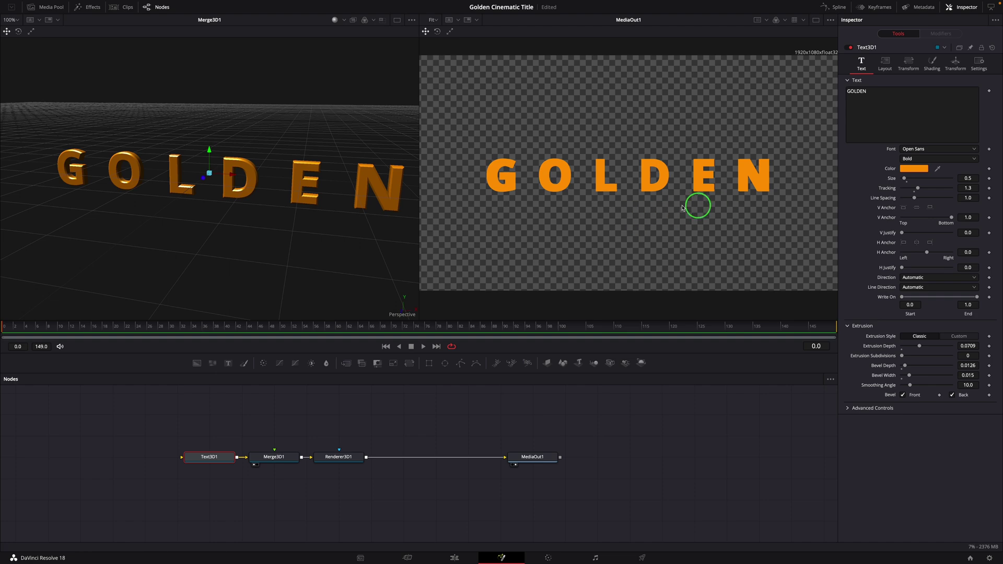
left_click(345, 461)
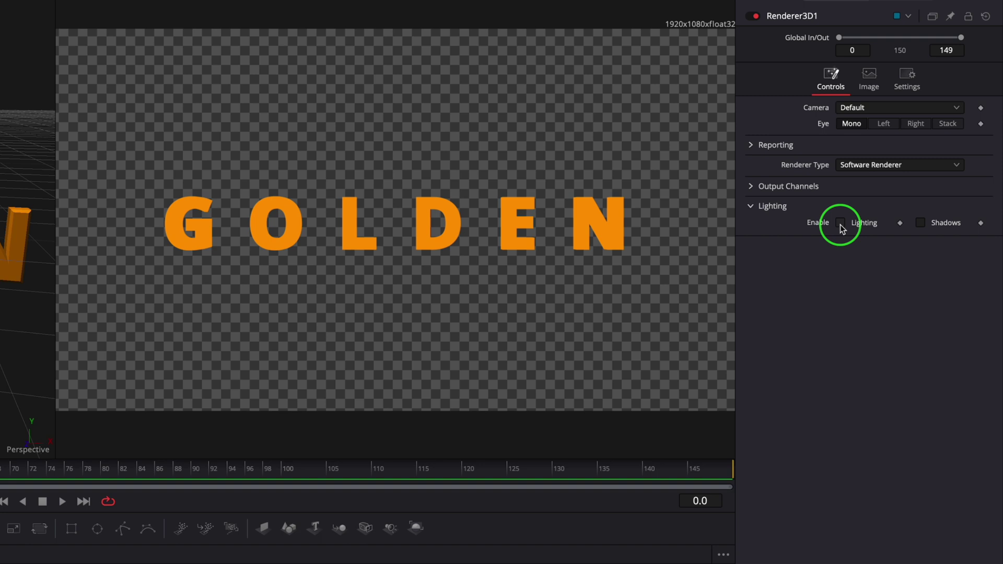
left_click(841, 223)
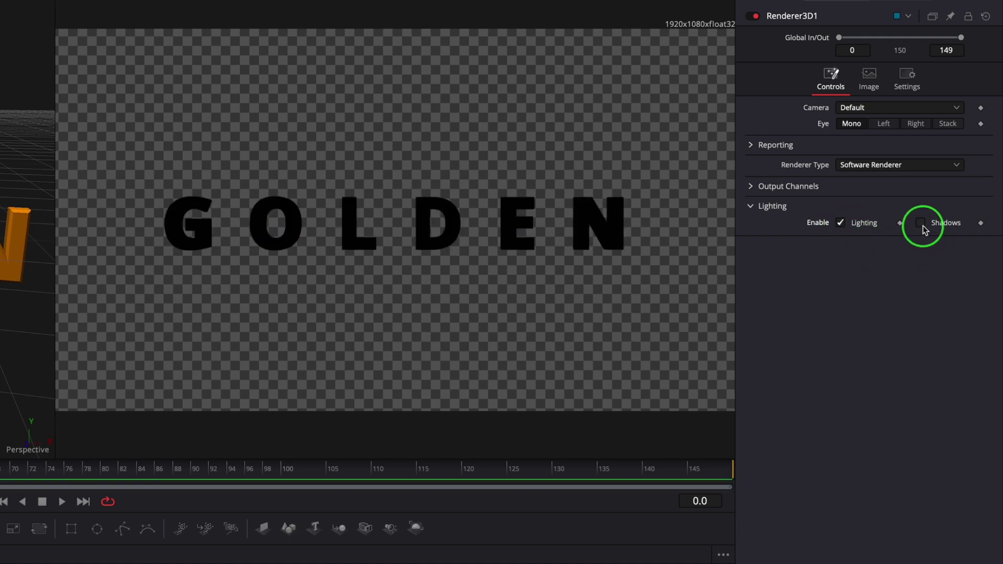
left_click(922, 225)
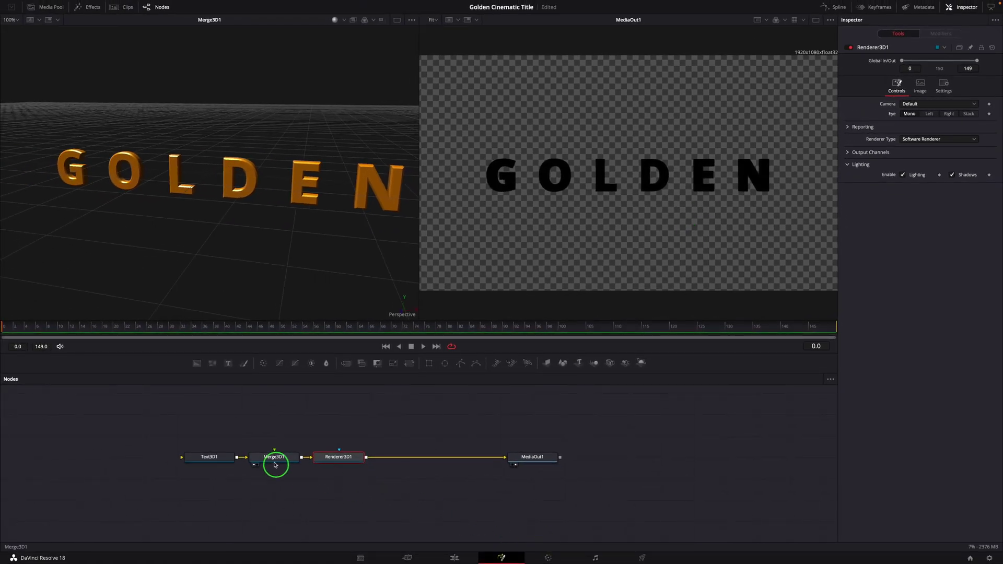
Step: Add SpotLight1 into Merge3D1 and drag it in the 3D viewer until the whole word is lit
left_click(274, 461)
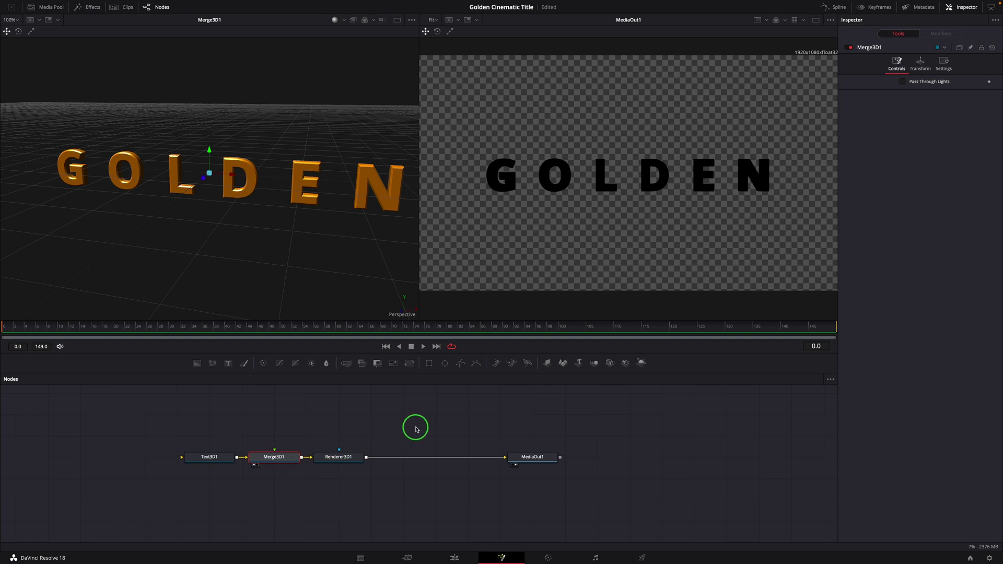
left_click(626, 364)
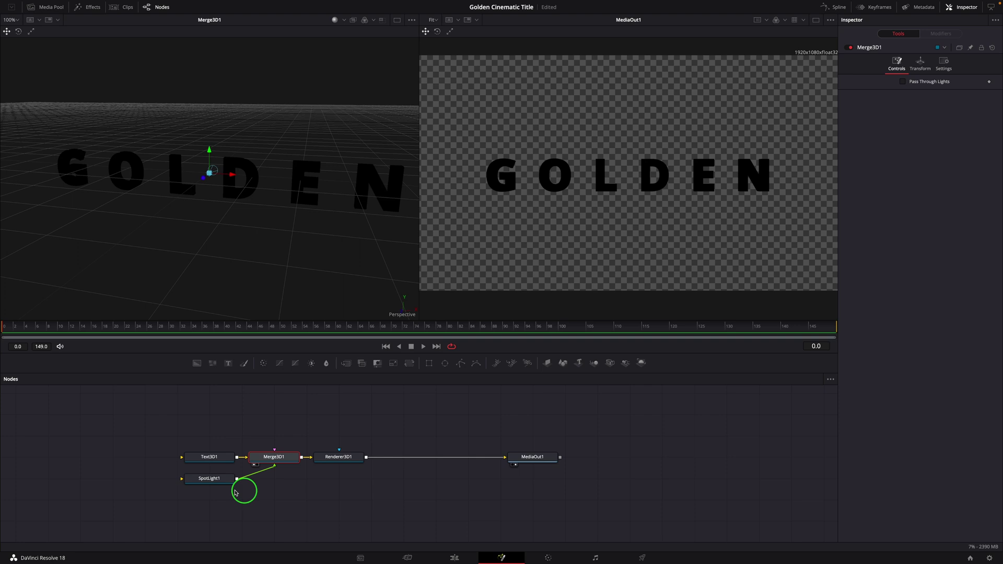
left_click_drag(223, 225, 292, 251)
left_click(209, 457)
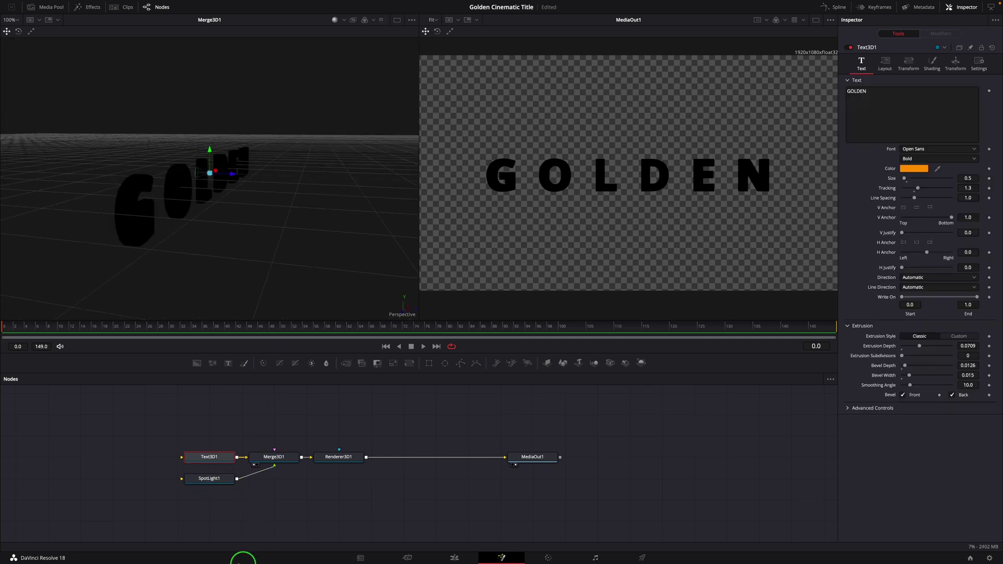
left_click(210, 483)
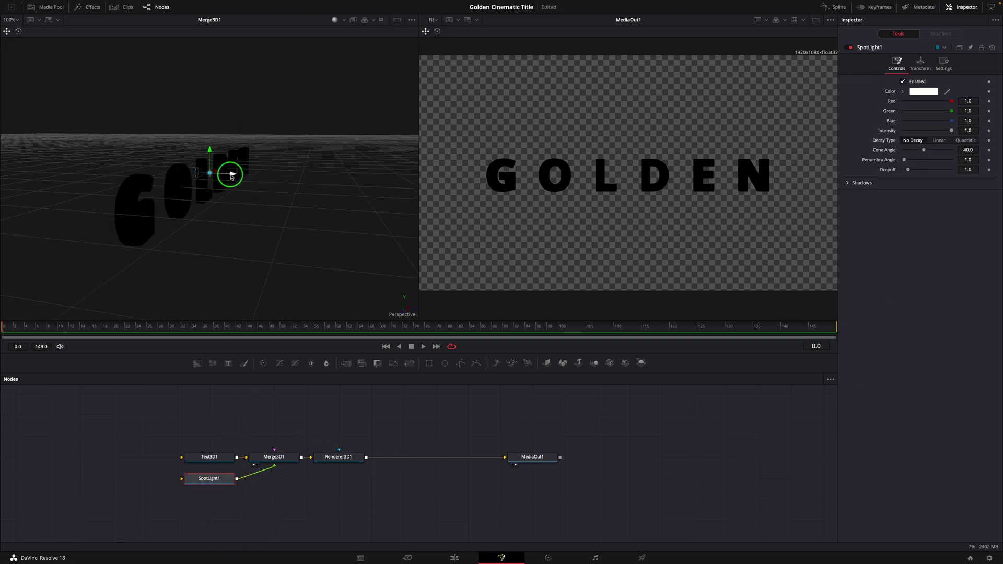
left_click_drag(231, 177, 289, 231)
scroll(404, 194, "down", 3)
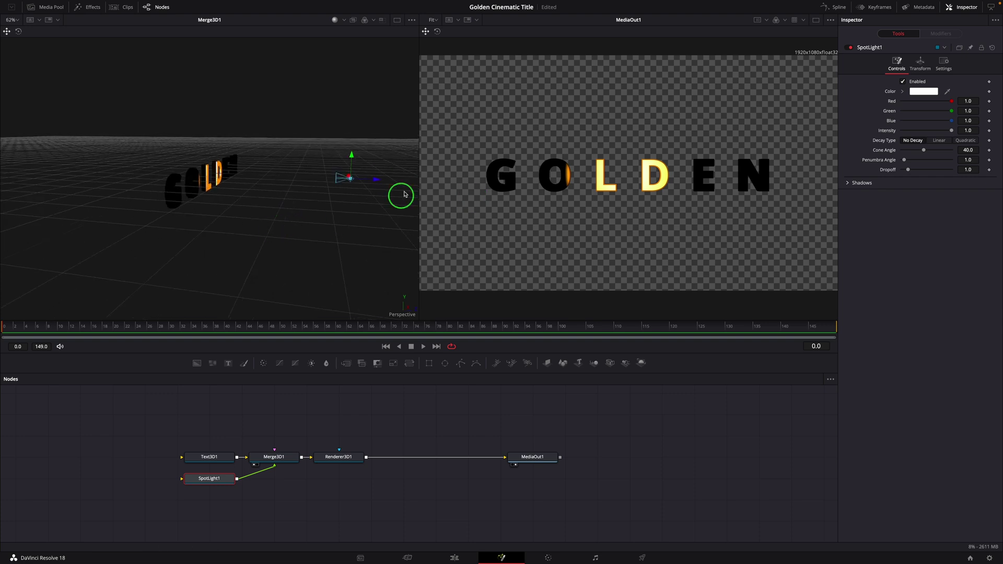
left_click_drag(404, 194, 460, 192)
scroll(336, 179, "down", 3)
left_click_drag(336, 180, 390, 180)
Step: Turn on Use Target for SpotLight1 and lift it to about X 0.2, Y 1.37, Z 3.37
left_click_drag(366, 233, 330, 239)
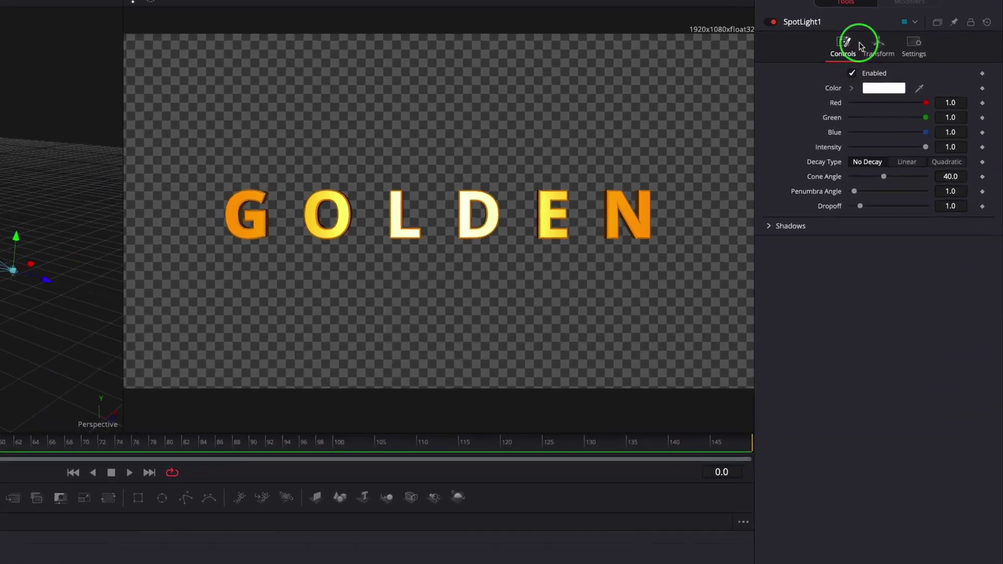
left_click(920, 64)
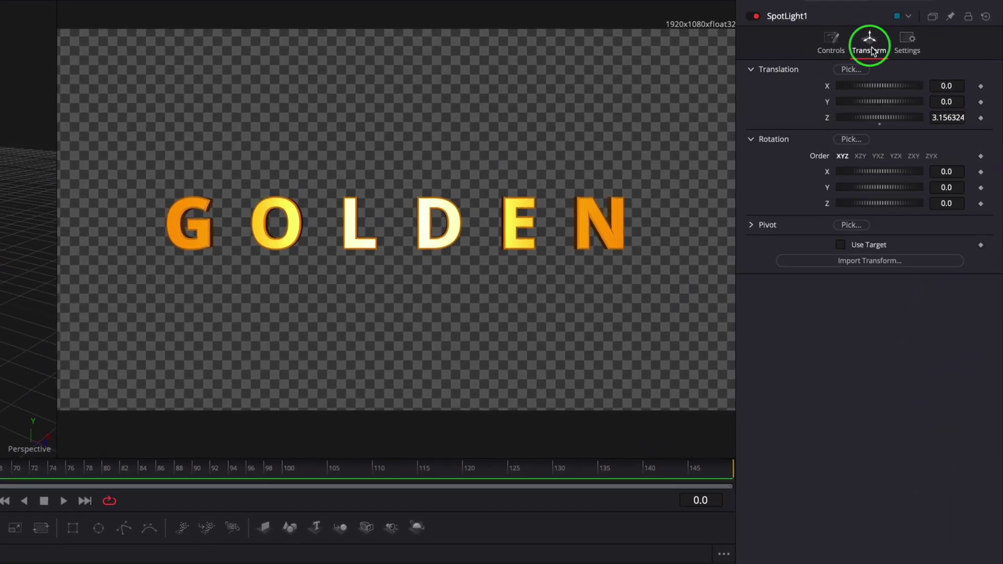
left_click(840, 245)
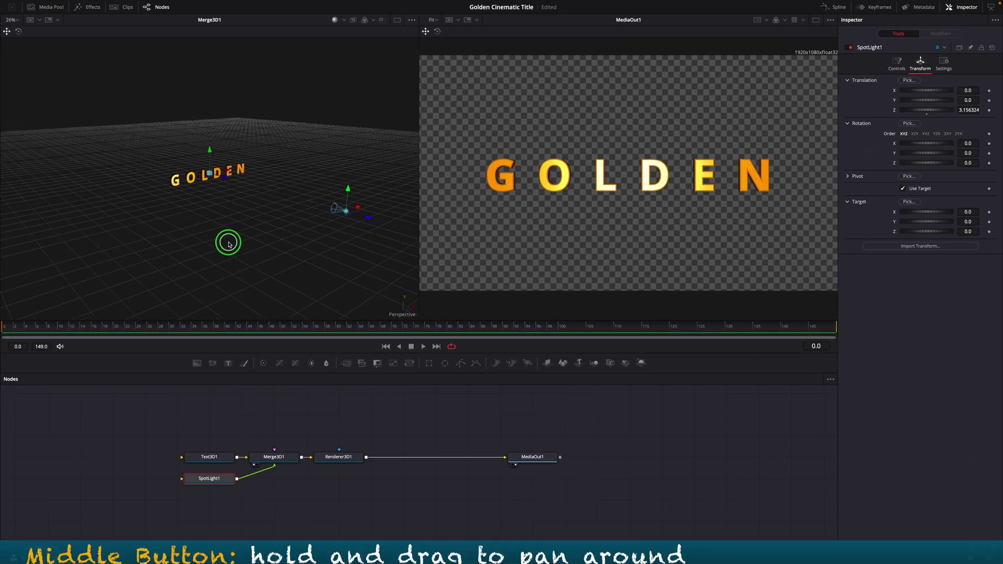
left_click_drag(229, 244, 281, 215)
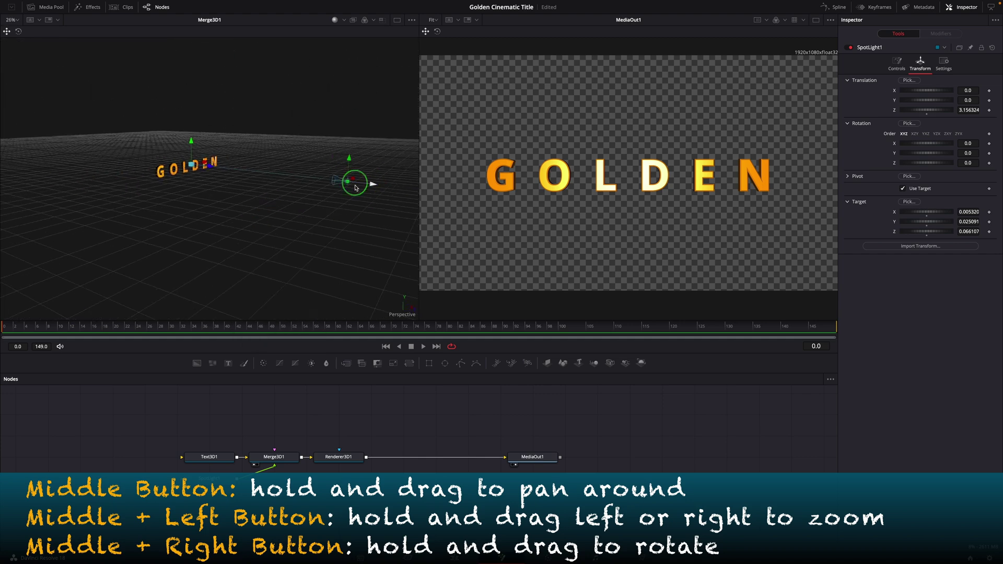
left_click_drag(352, 180, 258, 208)
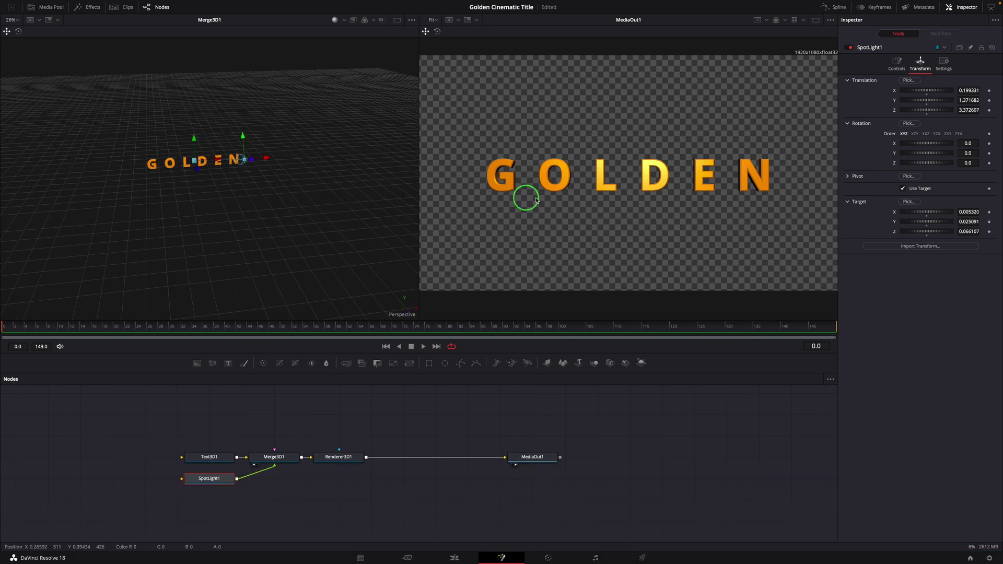
scroll(688, 202, "up", 5)
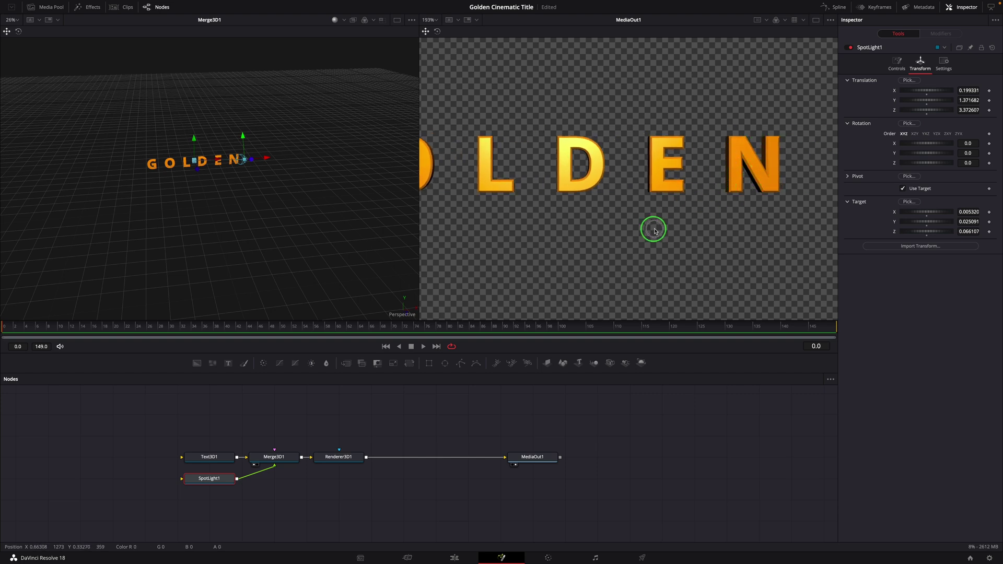
scroll(653, 228, "down", 4)
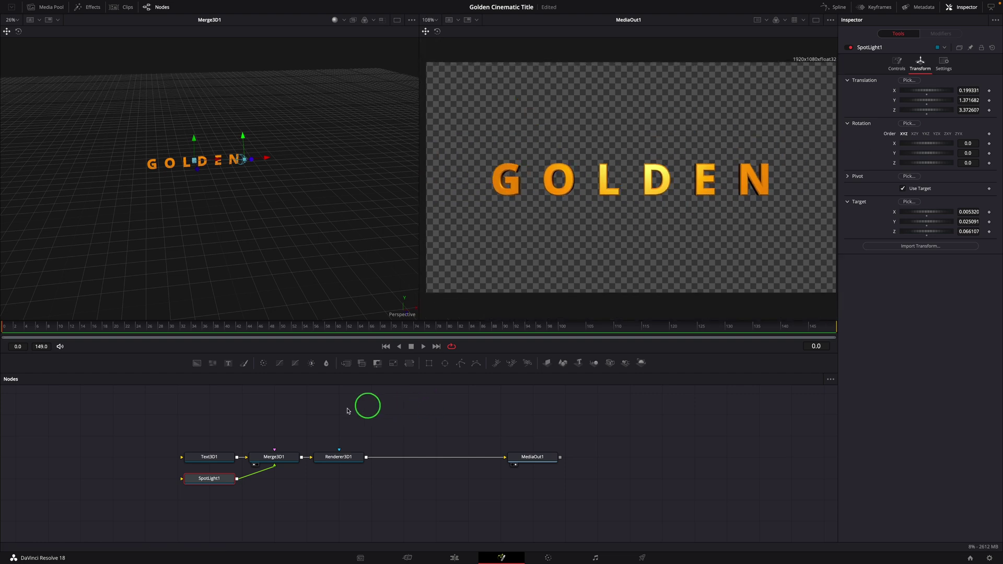
Step: Add an AmbientLight1 node feeding Merge3D1 and set its Intensity to 0.26
left_click(279, 459)
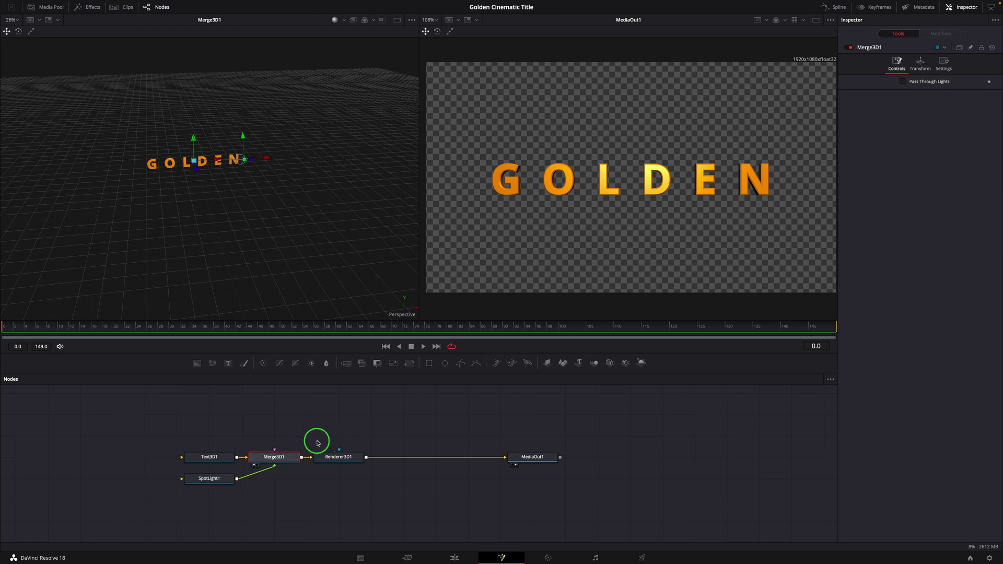
key("shift+space")
type("am")
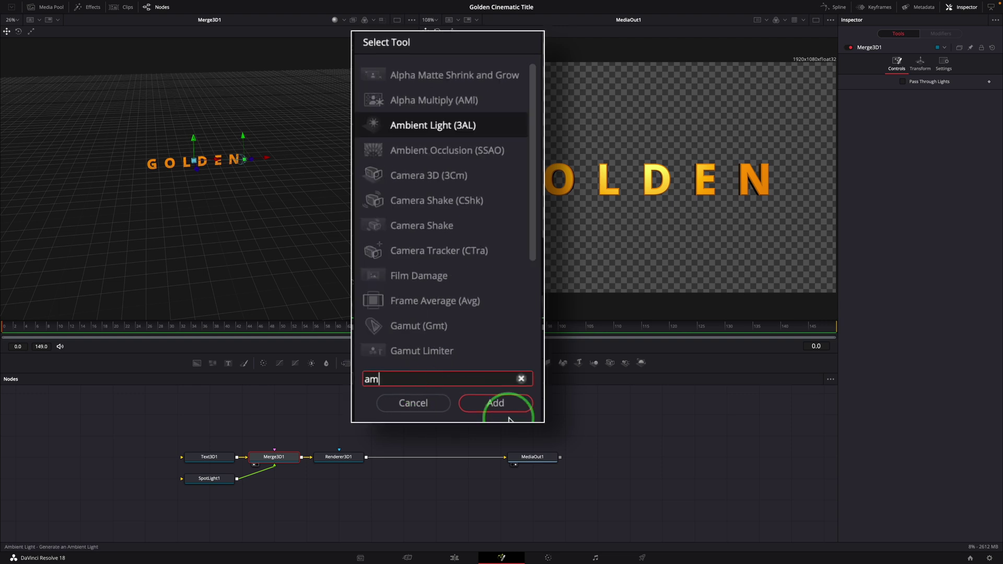
type("bi")
left_click(387, 80)
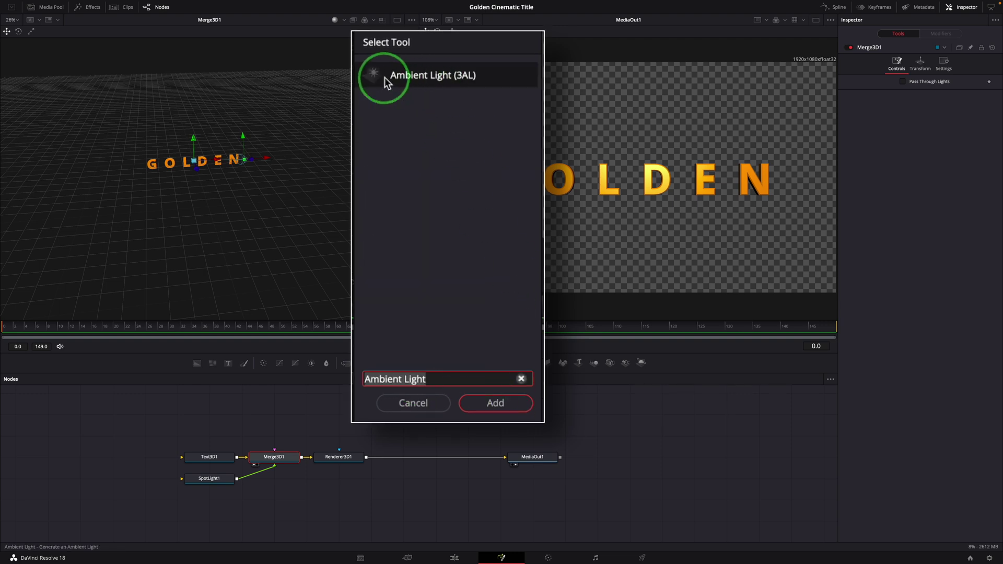
left_click(514, 413)
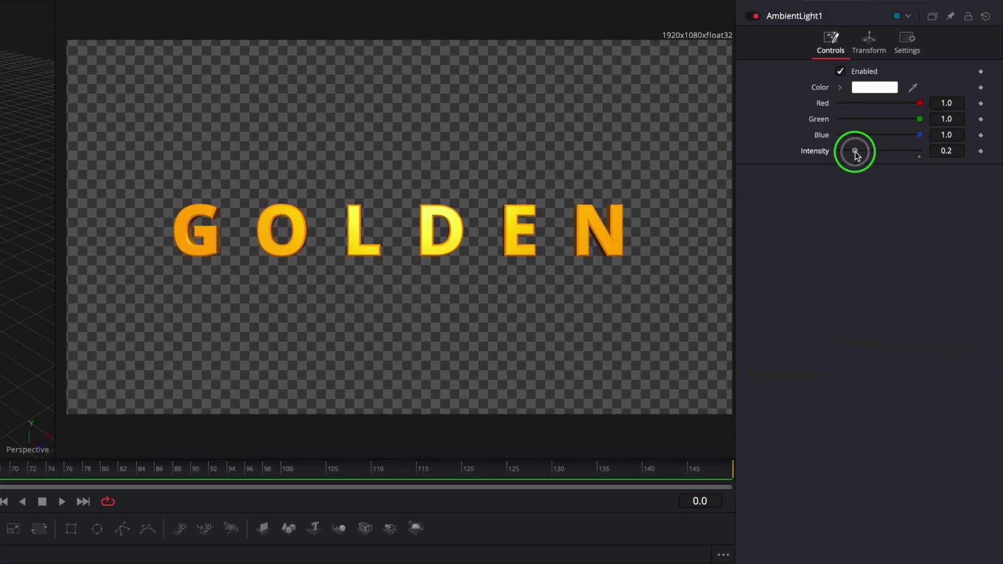
mouse_move(855, 153)
left_mouse_down()
mouse_move(905, 152)
mouse_move(862, 161)
left_mouse_up()
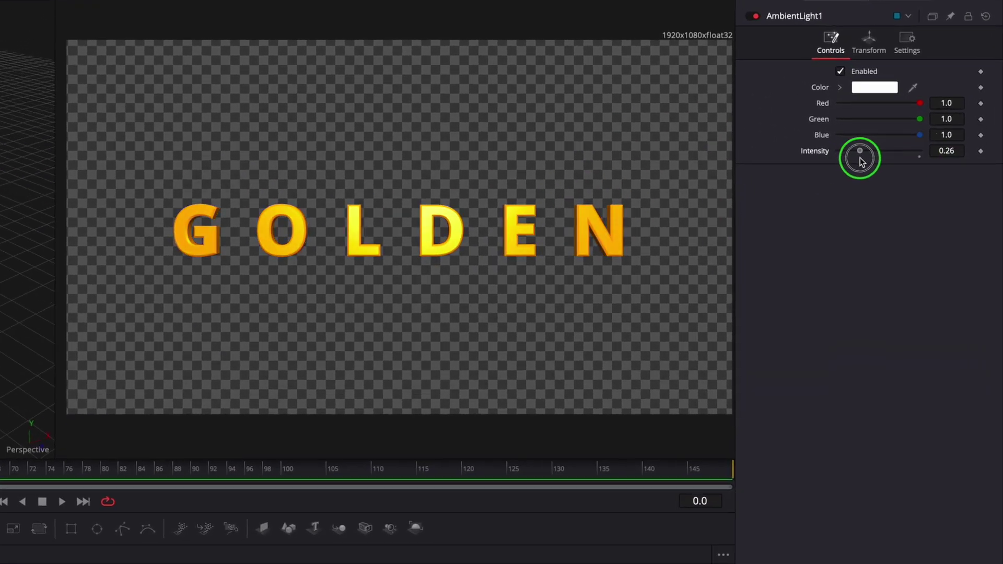
scroll(616, 279, "up", 5)
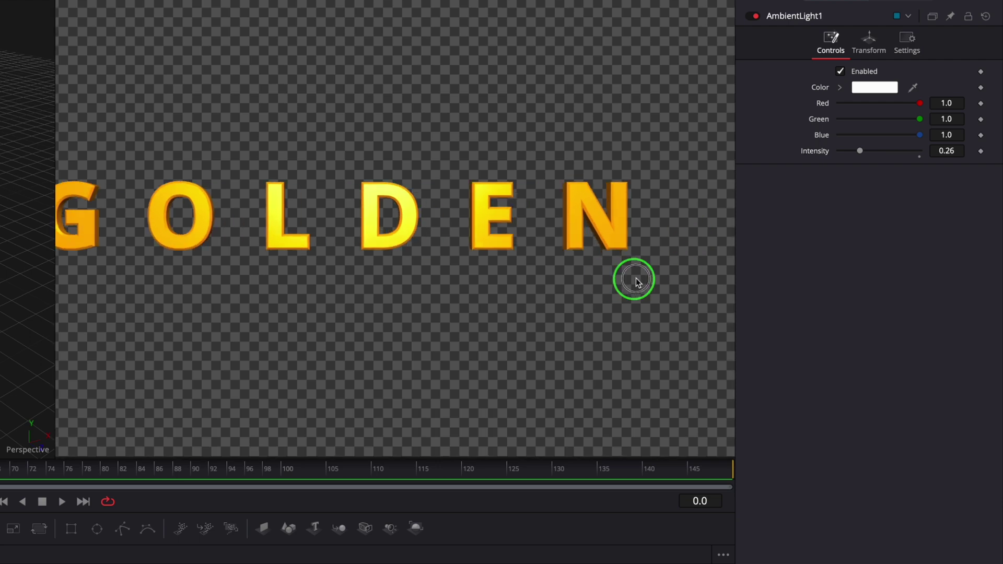
scroll(546, 210, "down", 5)
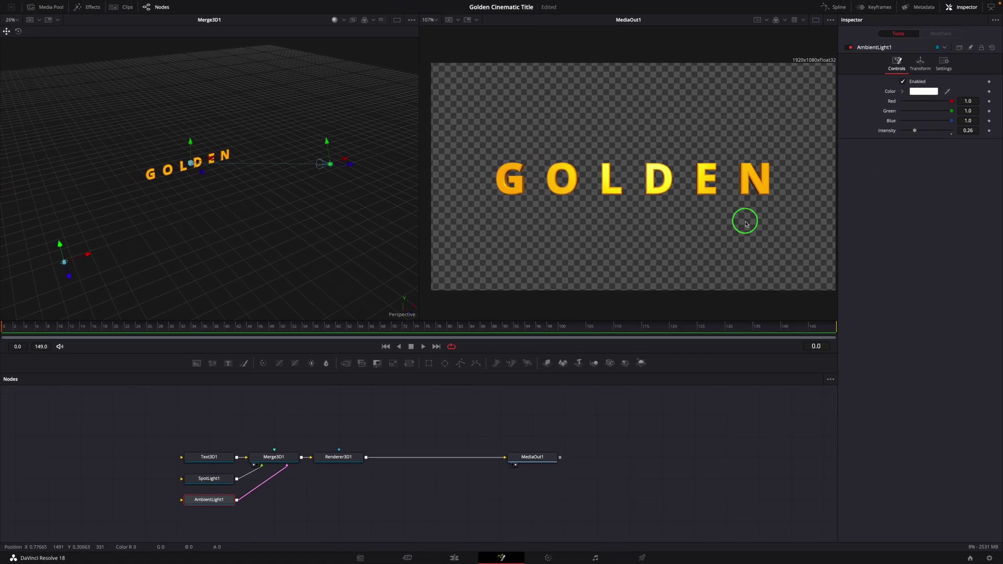
Step: Add a Directional Blur after Renderer3D1, placed between the renderer and MediaOut1
left_click(341, 459)
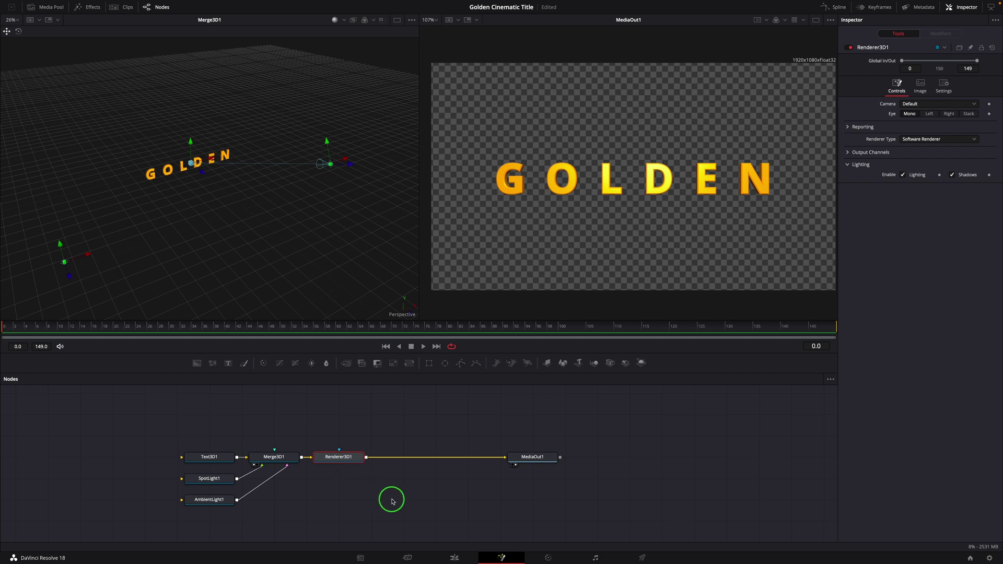
key("shift+space")
type("di")
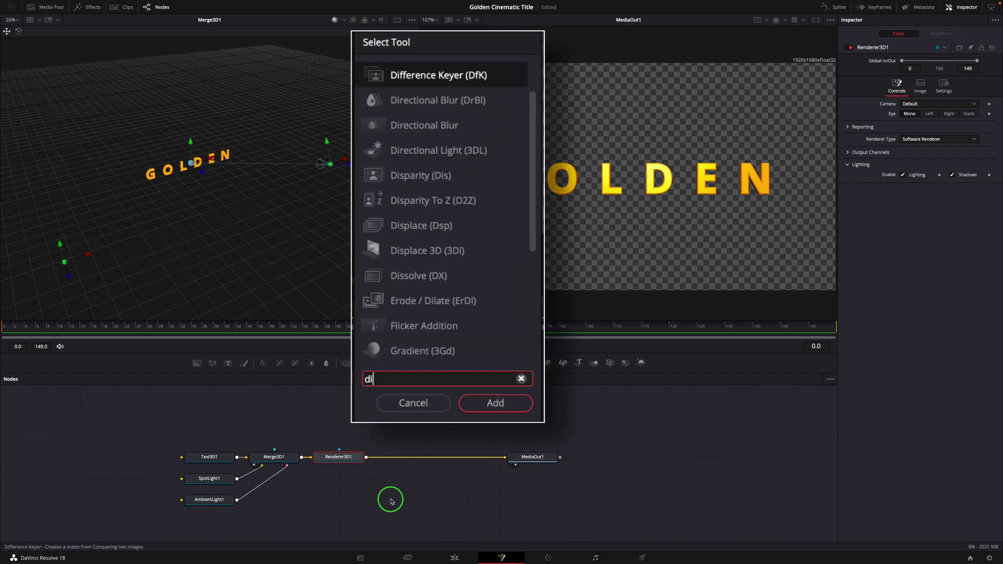
type("rec")
left_click(381, 76)
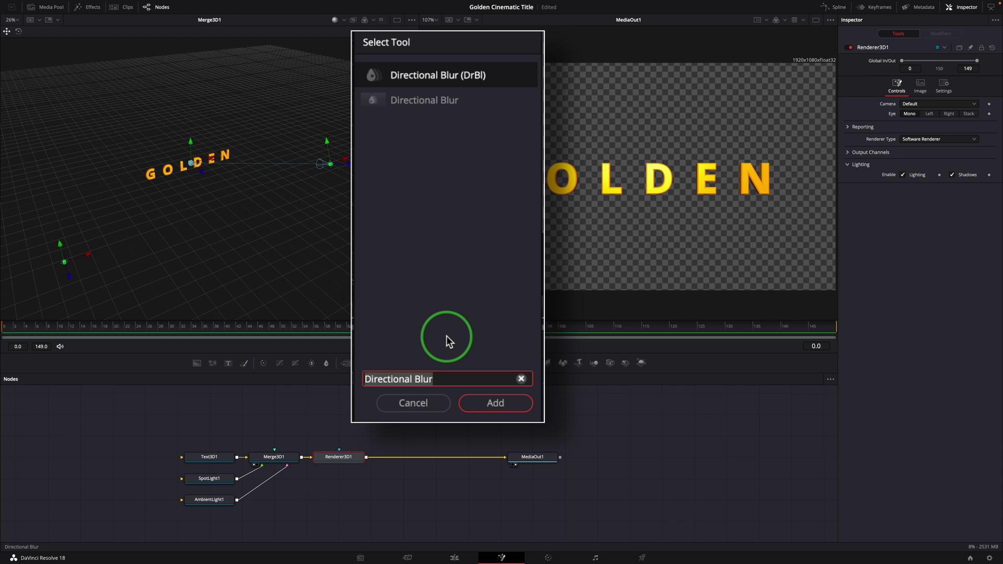
key("Return")
left_click_drag(426, 470, 404, 455)
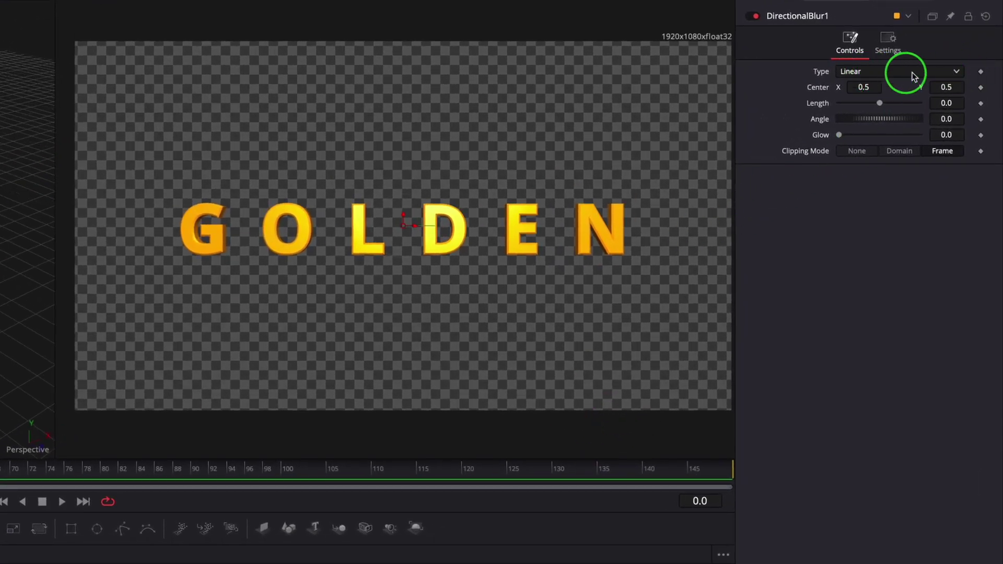
Step: Set the Directional Blur to Zoom type with Length 1.0 and Glow 0.1
left_click(914, 77)
left_click(867, 134)
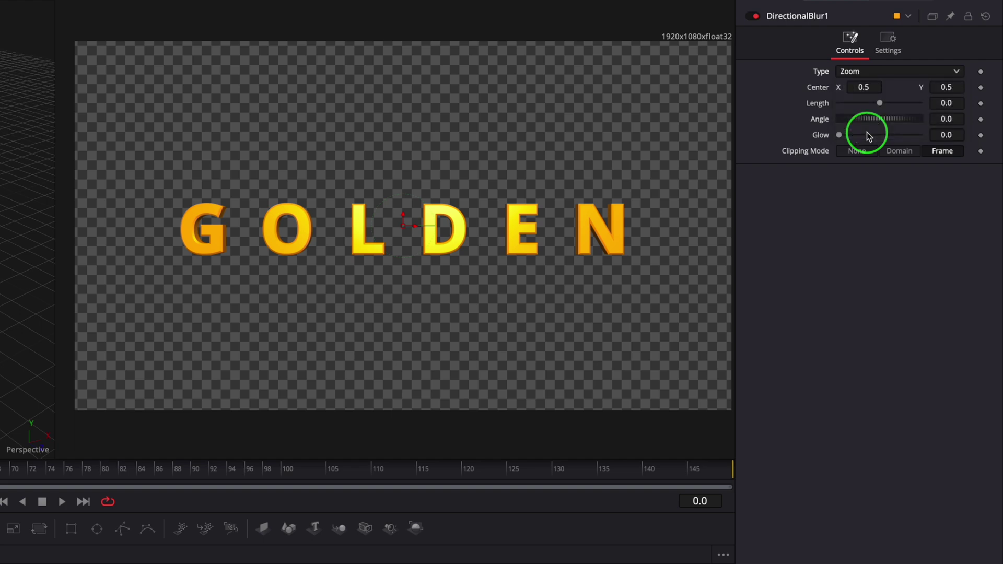
left_click_drag(879, 103, 972, 122)
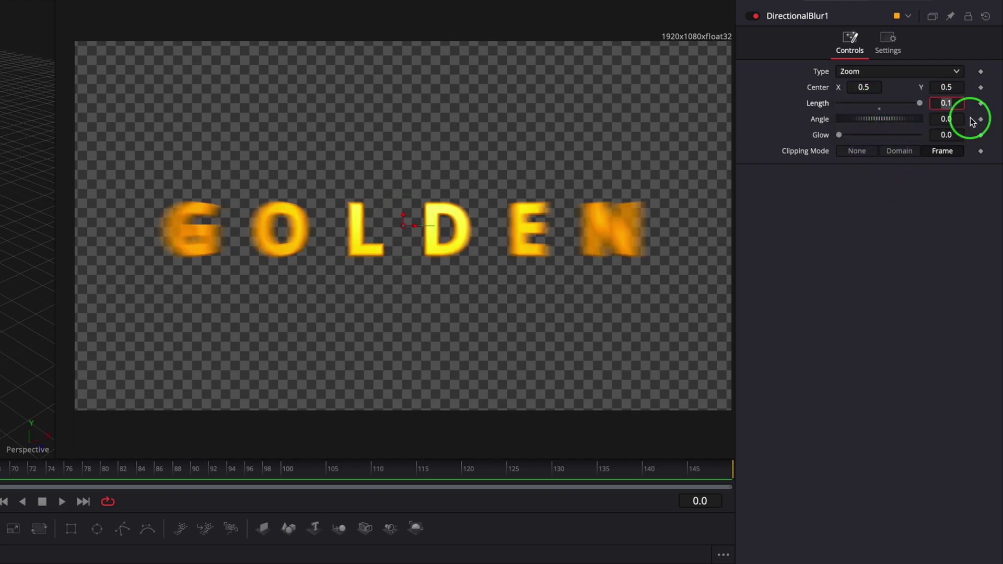
type("1")
key("Tab")
key("Tab")
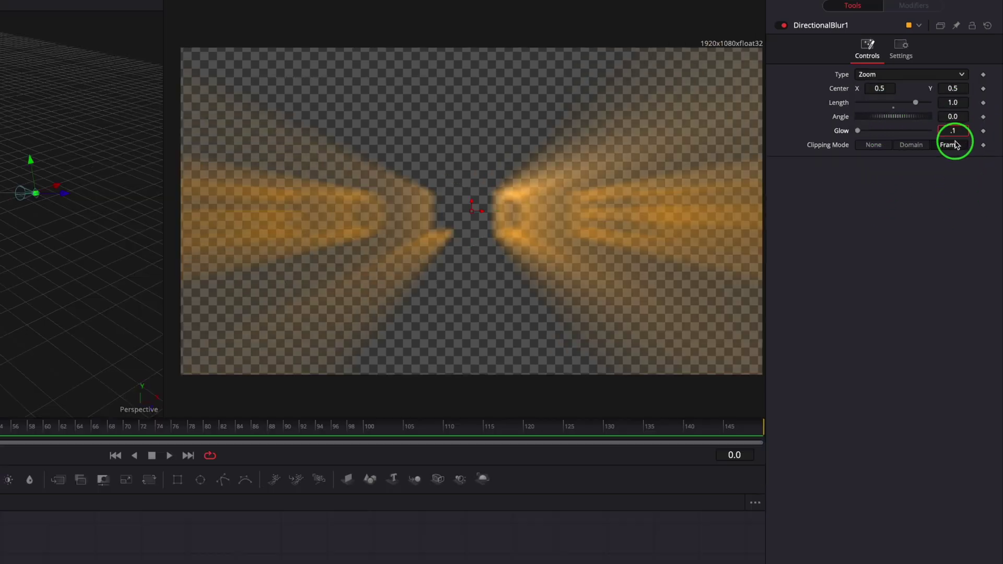
type("0.1")
key("Tab")
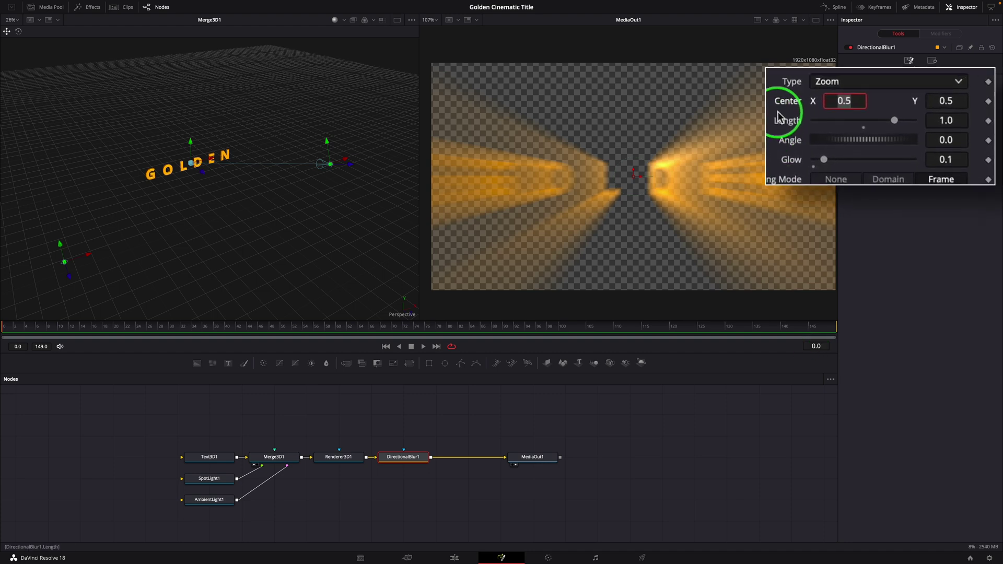
Step: Keyframe the blur's Center and set Center X to 0 at the first frame
left_click(990, 101)
left_click_drag(844, 102, 784, 103)
left_click(862, 101)
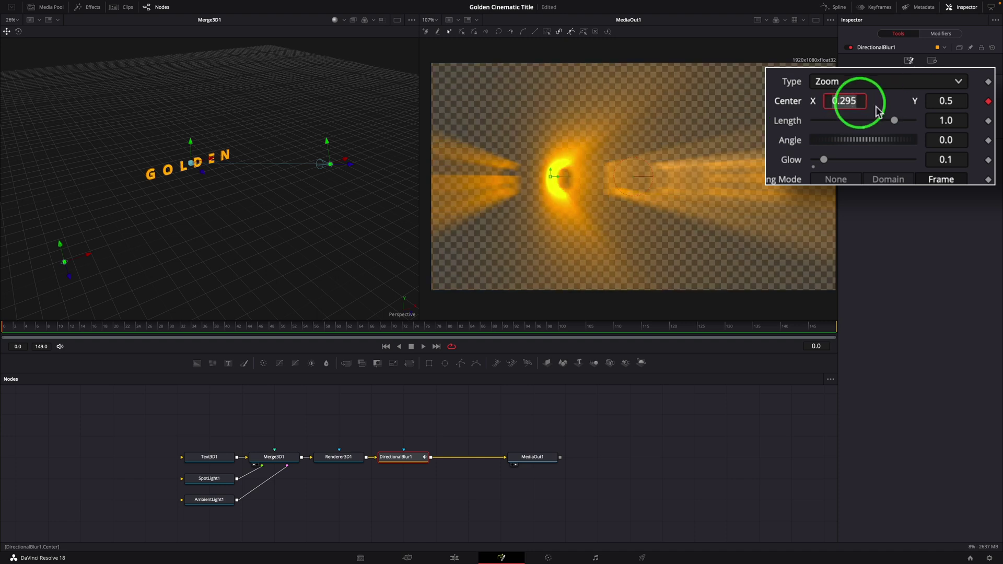
type("0")
key("Return")
Step: Set Center X to 1.5 at frame 149 and play back the sweeping rays
left_click(851, 186)
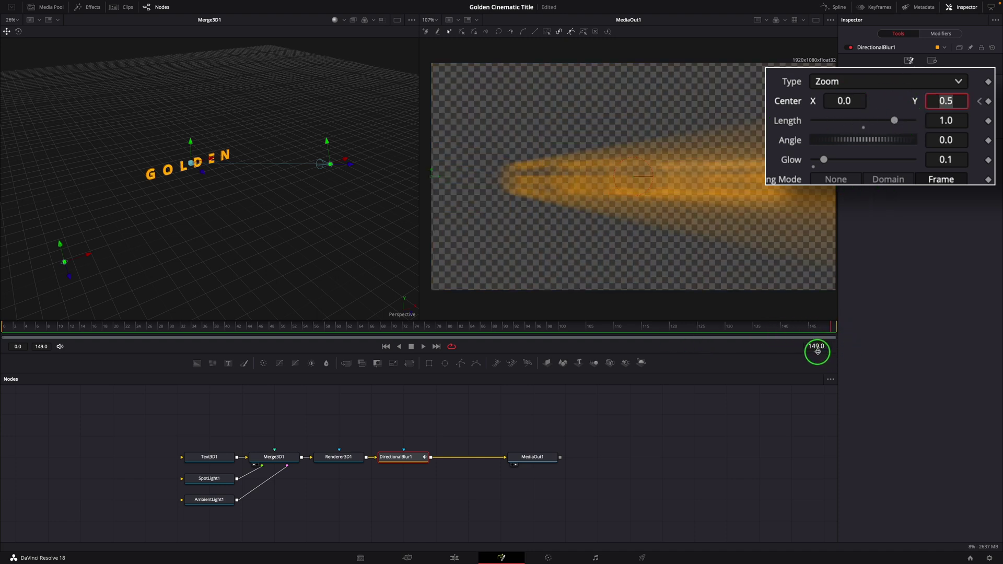
left_click(845, 101)
type("1.5")
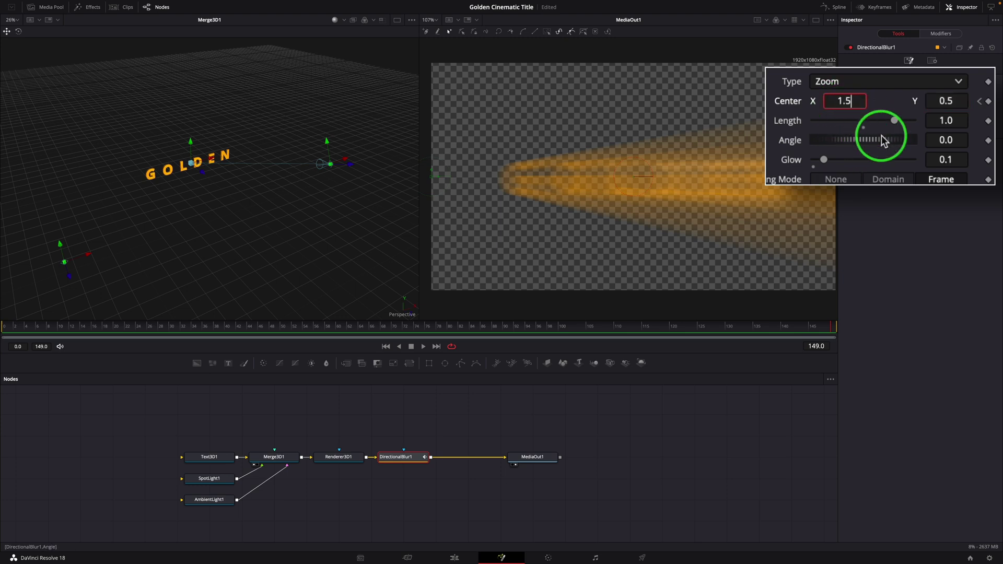
key("Tab")
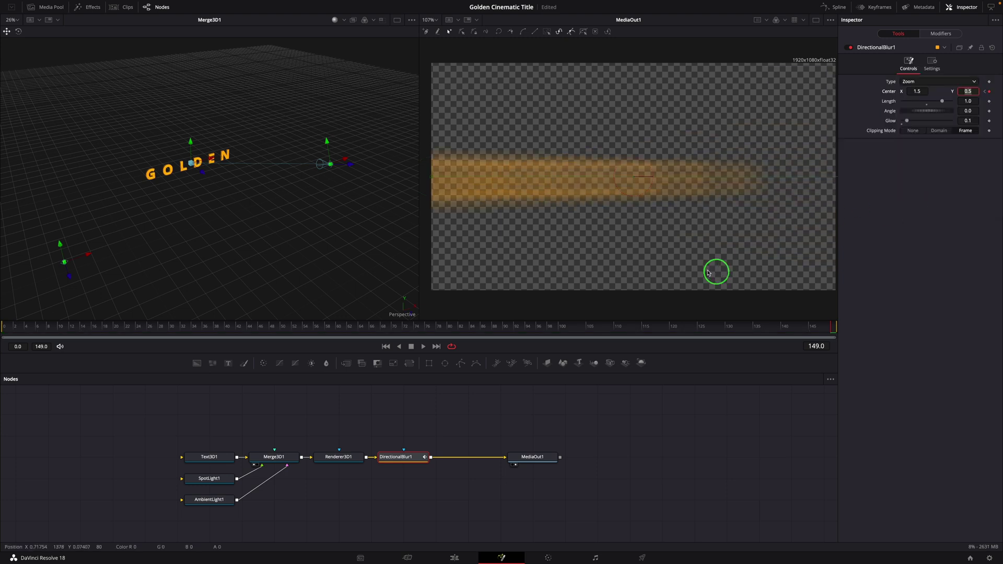
left_click(423, 347)
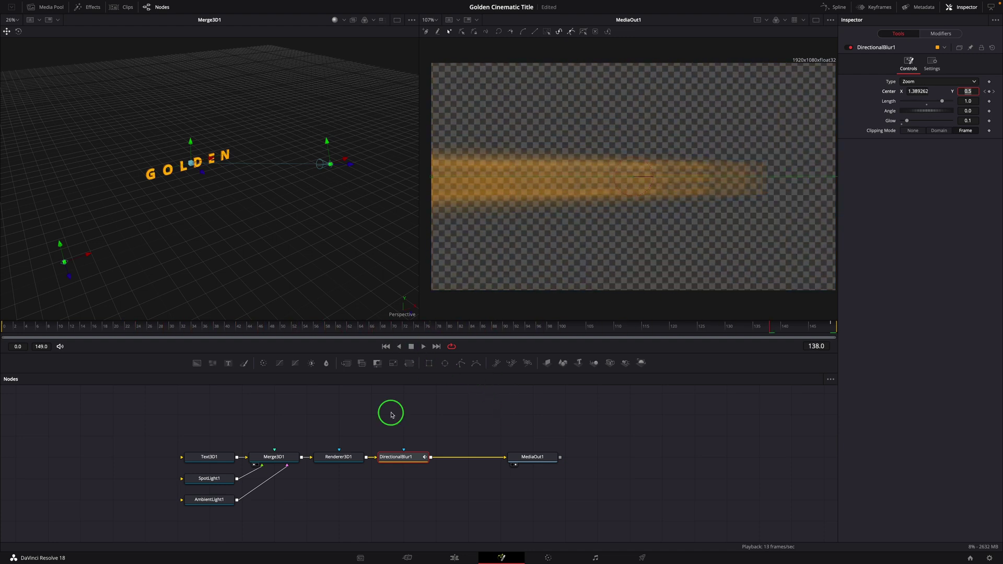
Step: Layer the Renderer3D1 output over DirectionalBlur1 in a new Merge1 placed above the blur, then scrub to check
left_click_drag(365, 458, 417, 424)
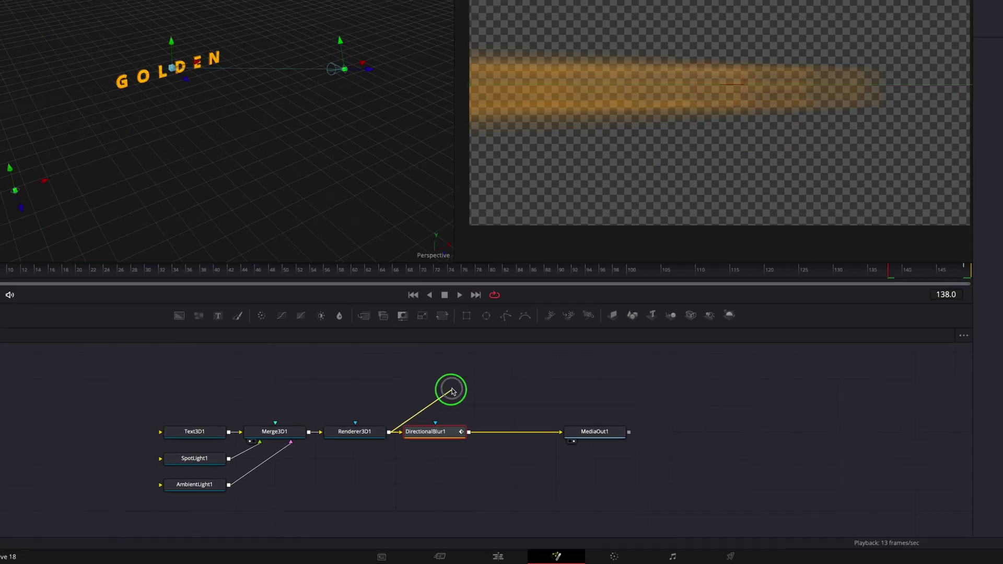
left_click_drag(452, 391, 468, 431)
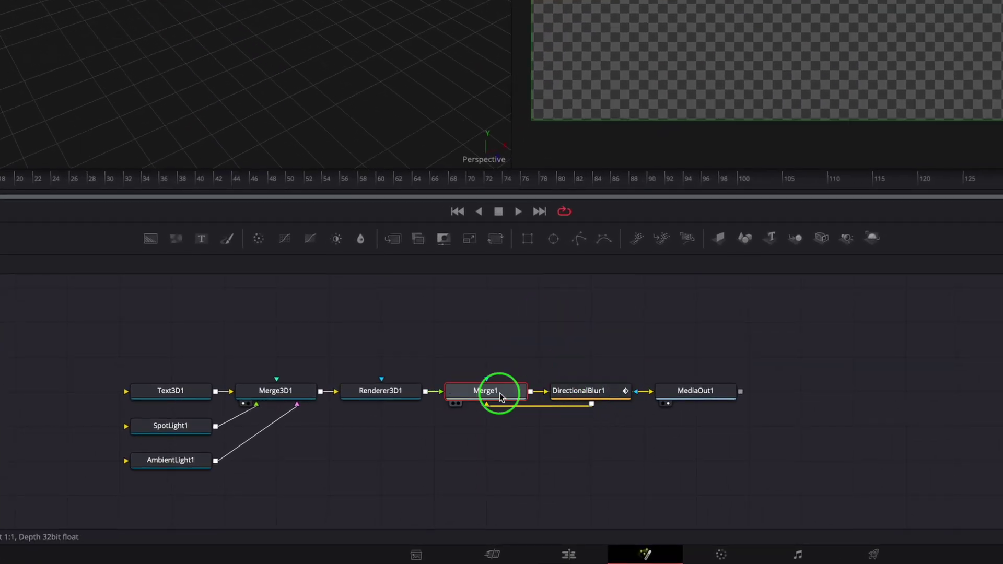
left_click_drag(500, 398, 528, 392)
left_click_drag(696, 397, 697, 365)
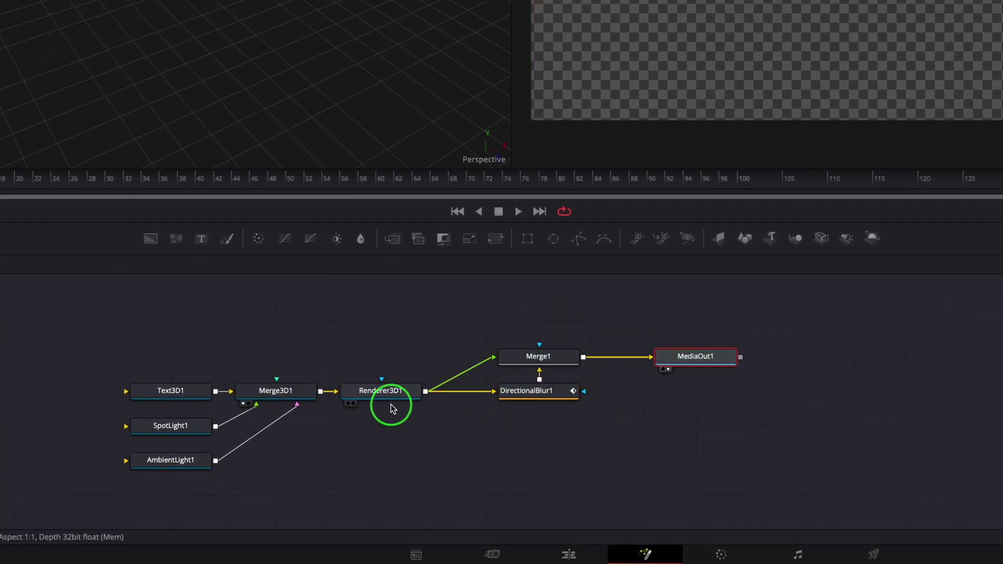
left_click(538, 358)
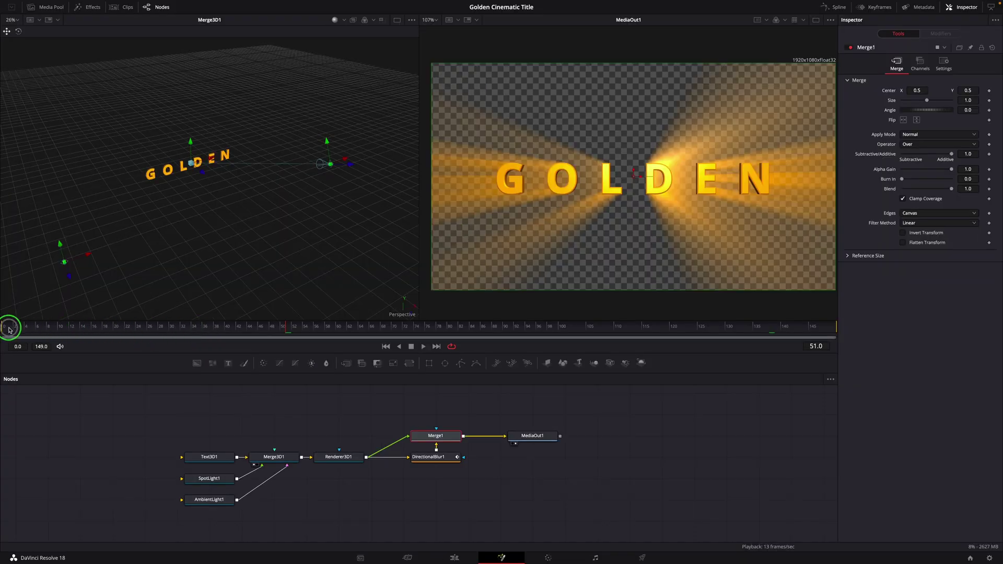
left_click_drag(9, 330, 330, 352)
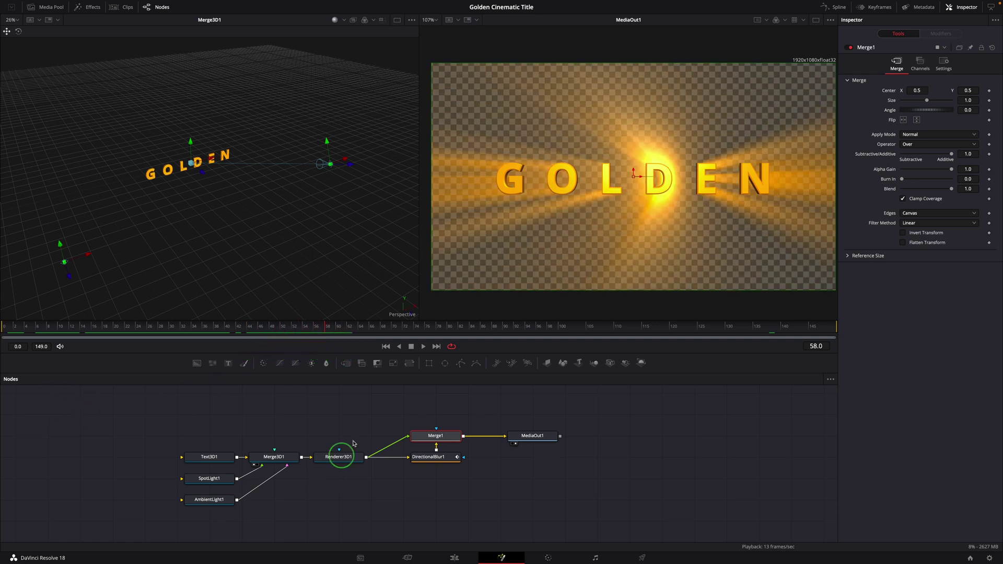
Step: Insert a SoftGlow1 node on the Renderer3D1-to-Merge1 link so the GOLDEN letters glow
left_click(385, 494)
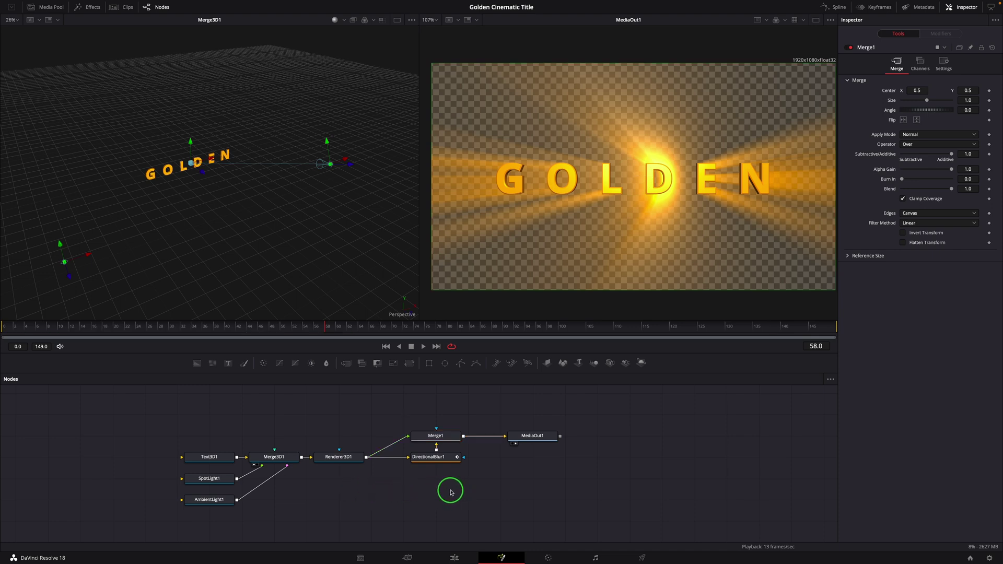
key("shift+space")
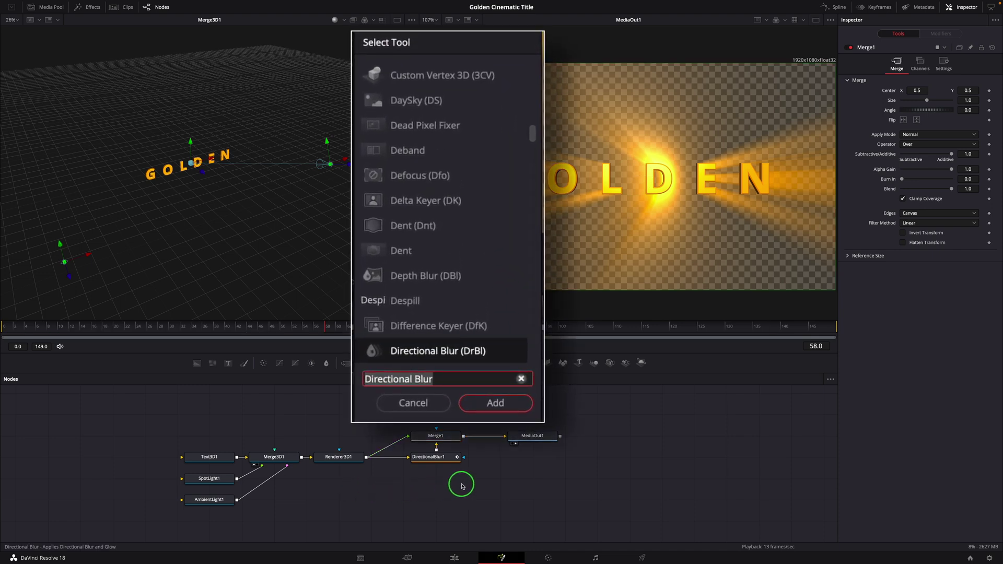
type("sof")
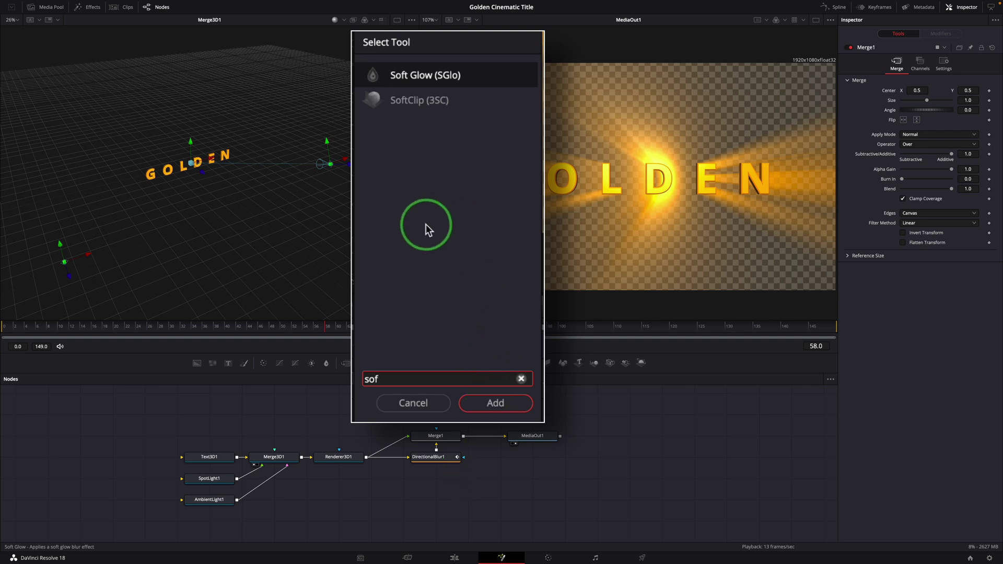
left_click(400, 92)
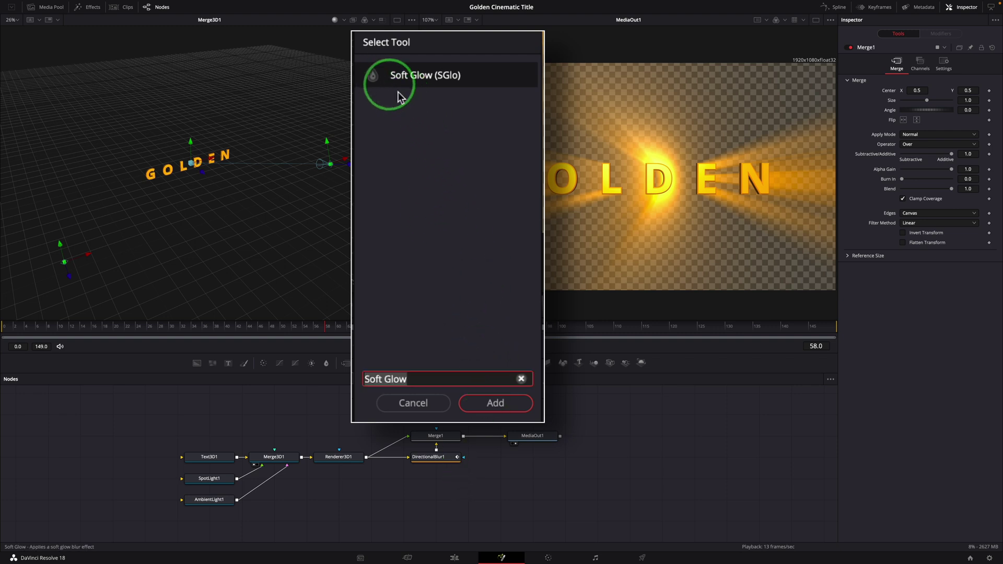
left_click(491, 403)
left_click(384, 502)
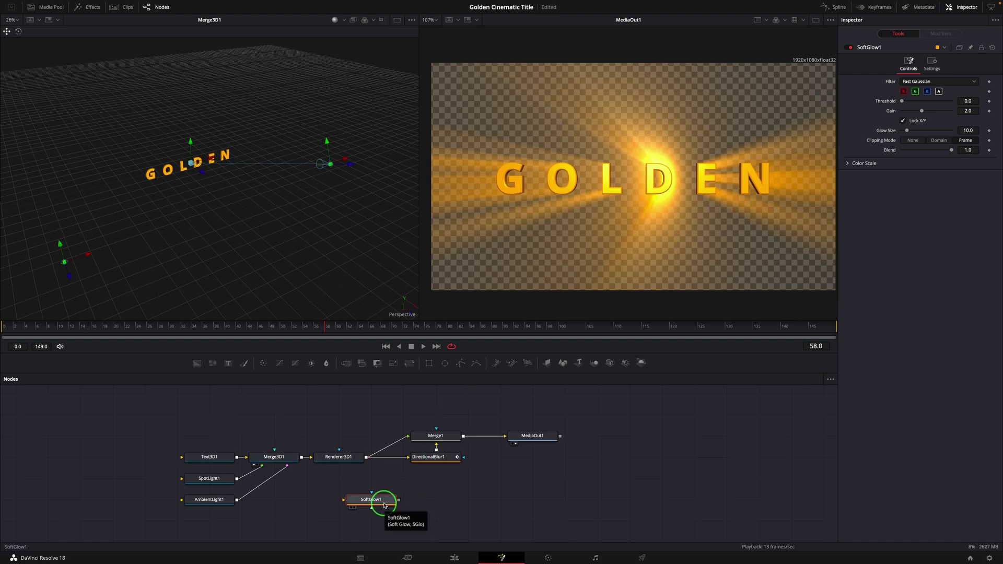
left_click_drag(385, 505, 398, 448)
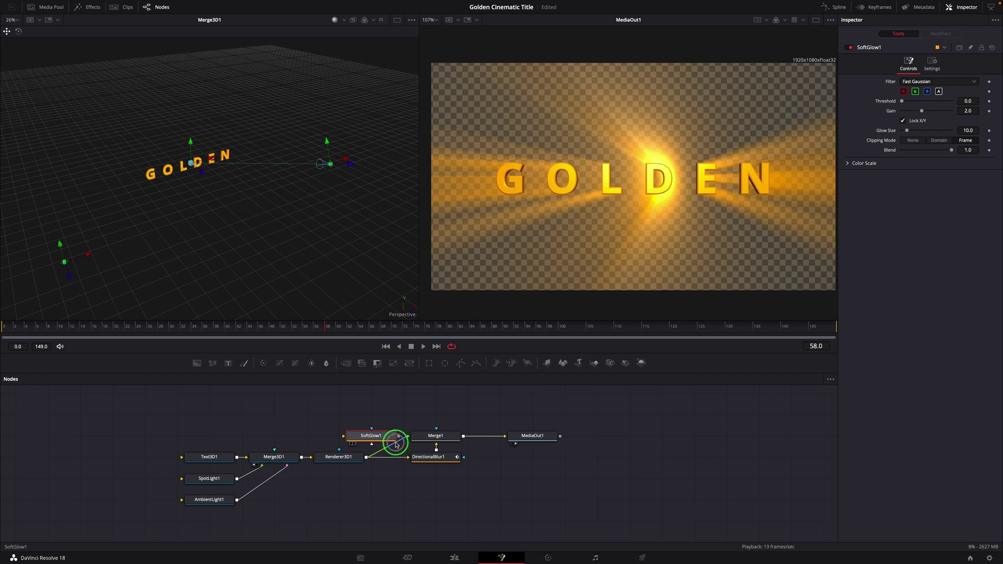
left_click_drag(396, 445, 416, 443)
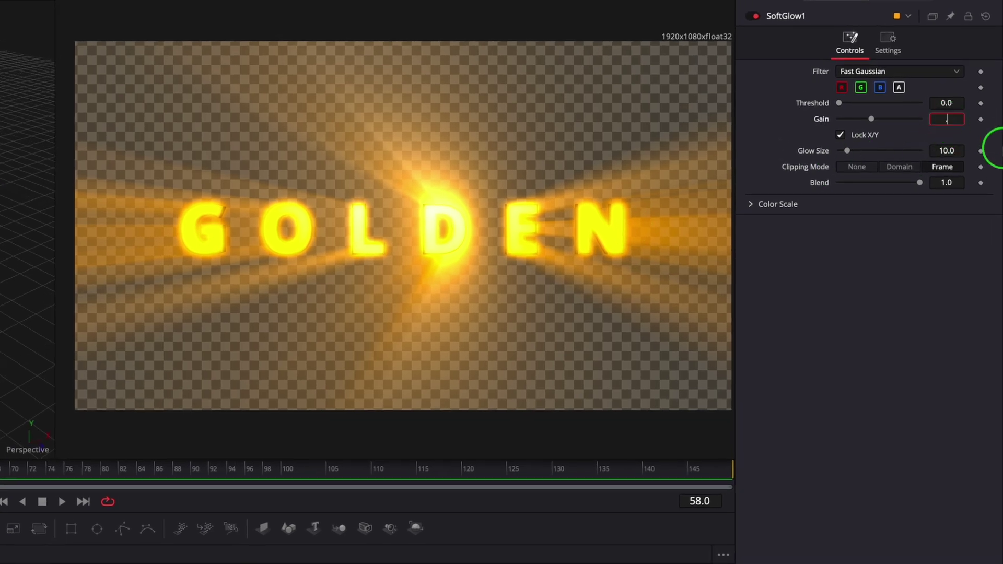
Step: Set SoftGlow1 Gain to 0.5 and Glow Size to 5, then play to preview the glow
type("0.5")
key("Tab")
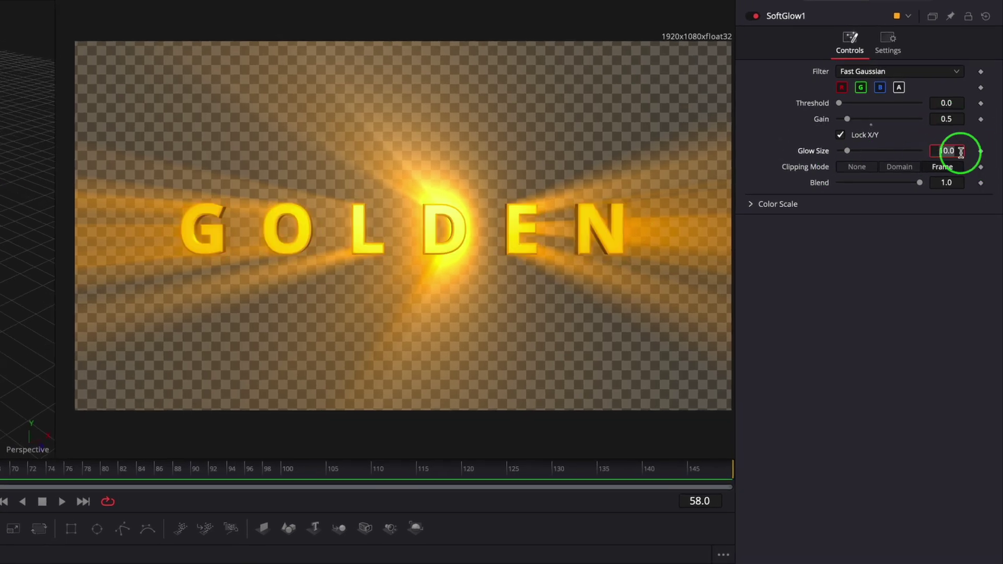
type("5")
key("Tab")
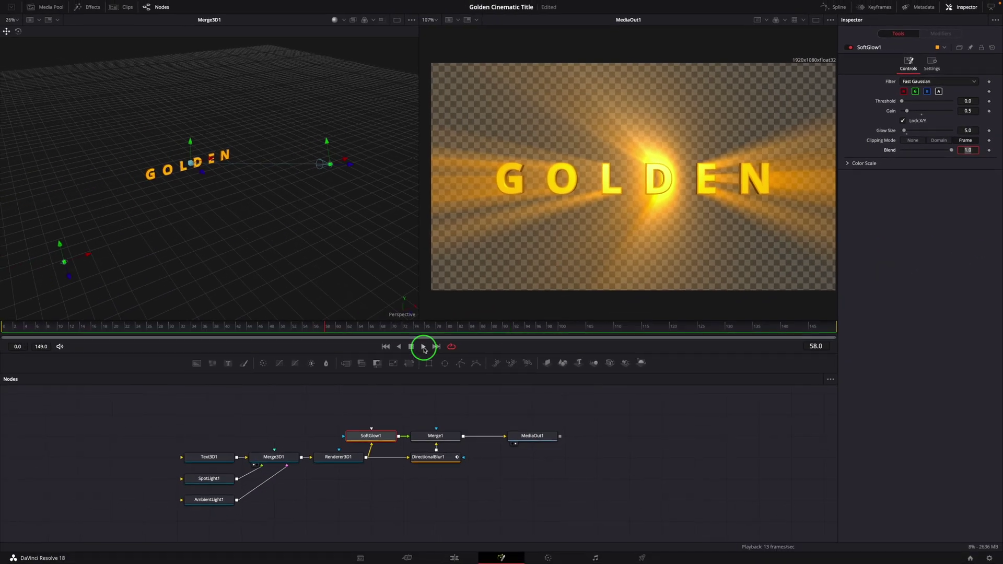
left_click(424, 347)
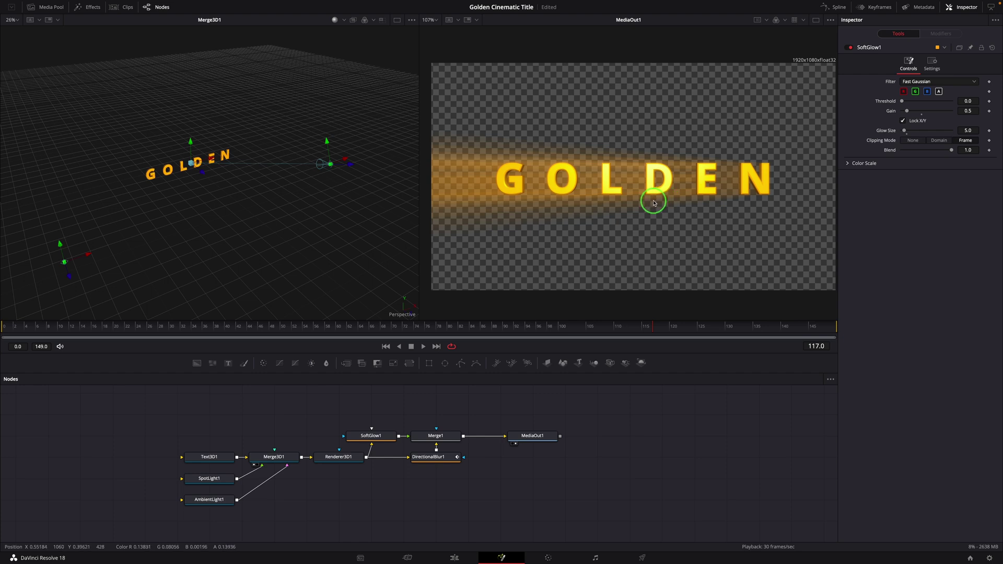
Step: Keyframe DirectionalBlur1's Blend at 0 on frame 0 and 1 on frame 30
left_click(439, 458)
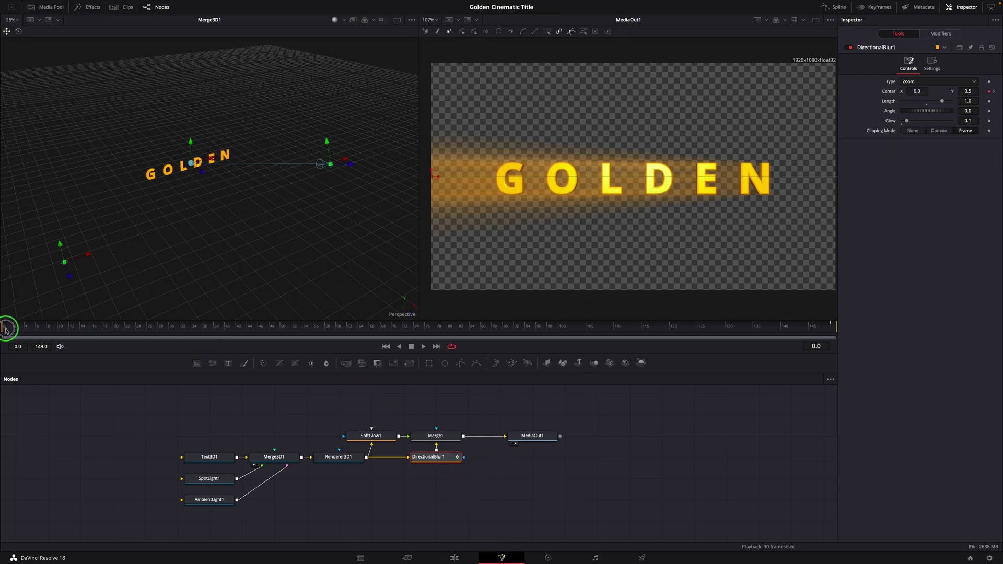
left_click_drag(7, 330, 2, 327)
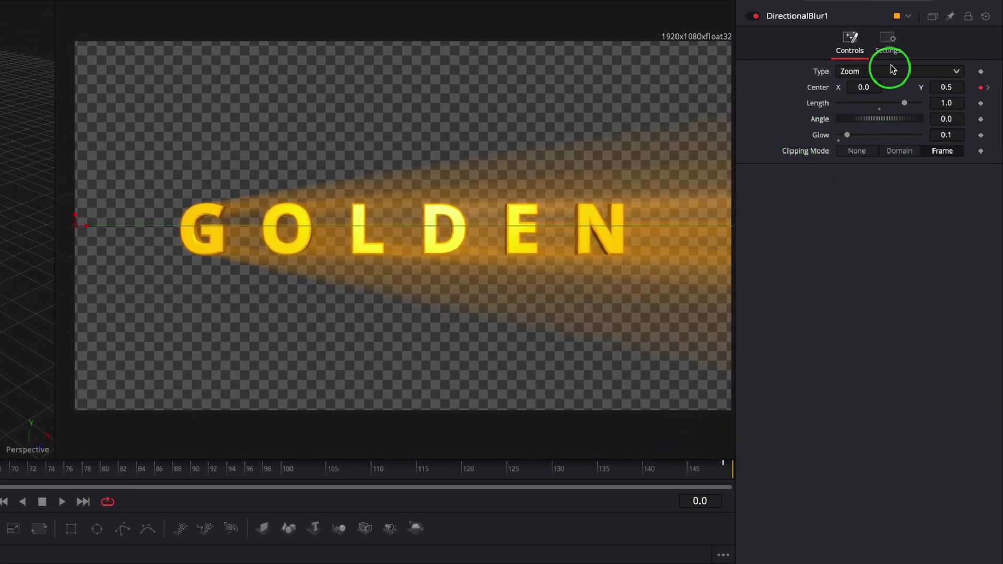
left_click(888, 47)
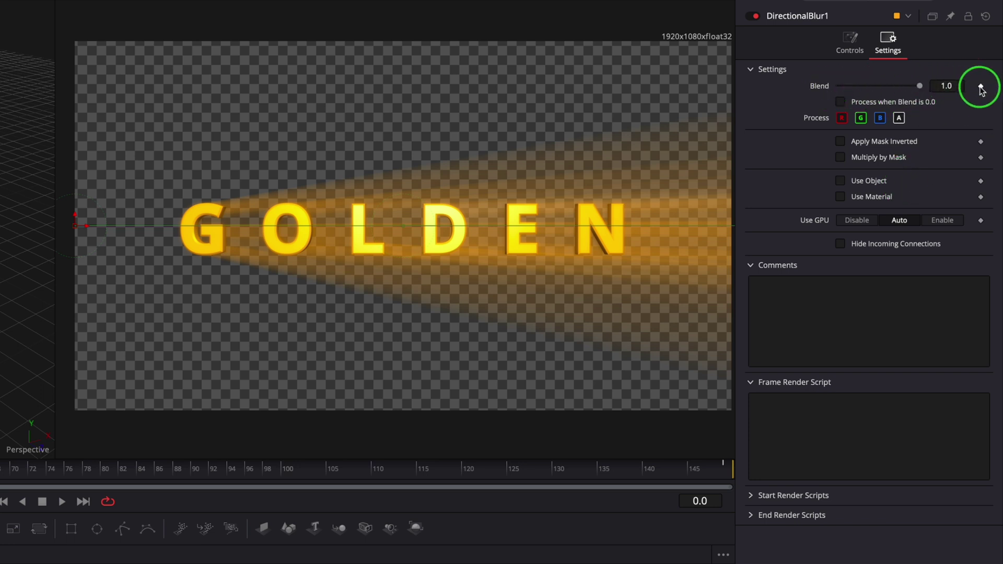
left_click_drag(920, 85, 839, 88)
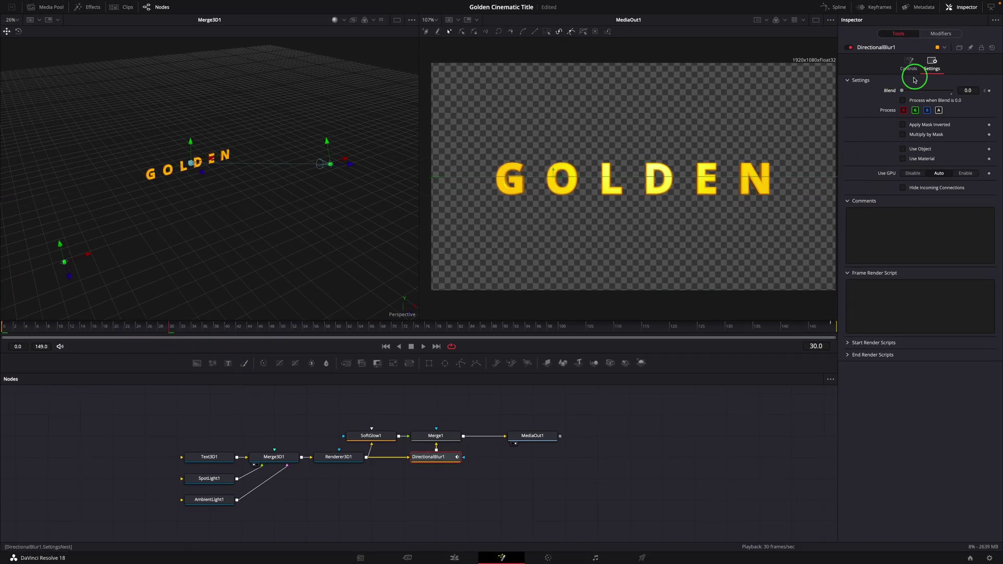
left_click_drag(903, 92, 952, 90)
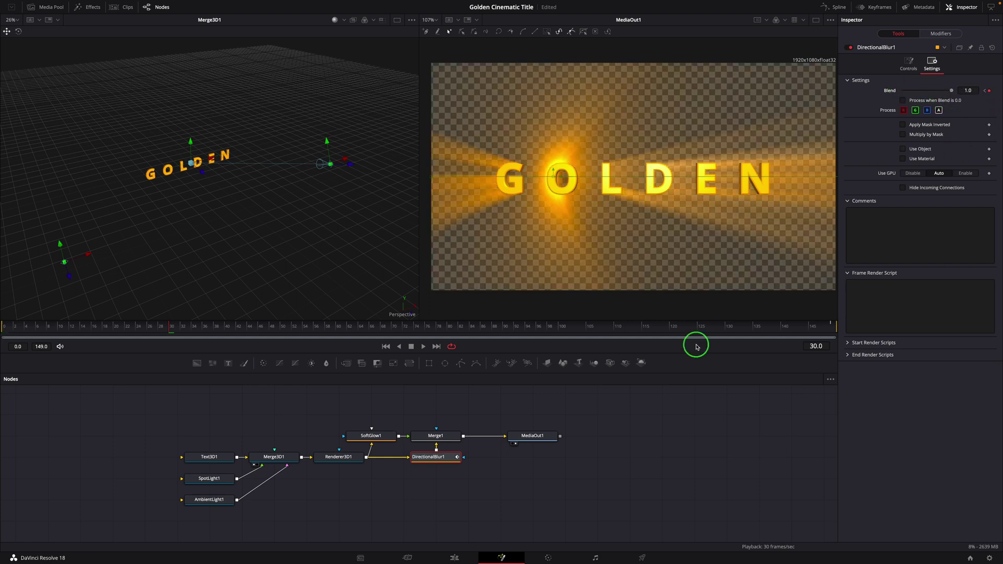
Step: Hold the blur Blend at 1 on frame 90 and fade it to 0 at frame 120
left_click(505, 333)
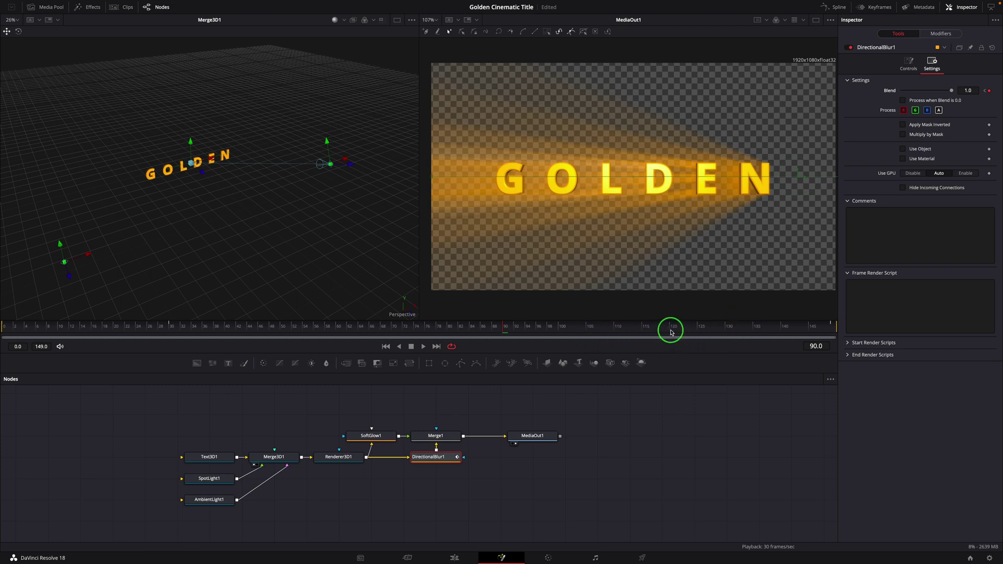
left_click(673, 334)
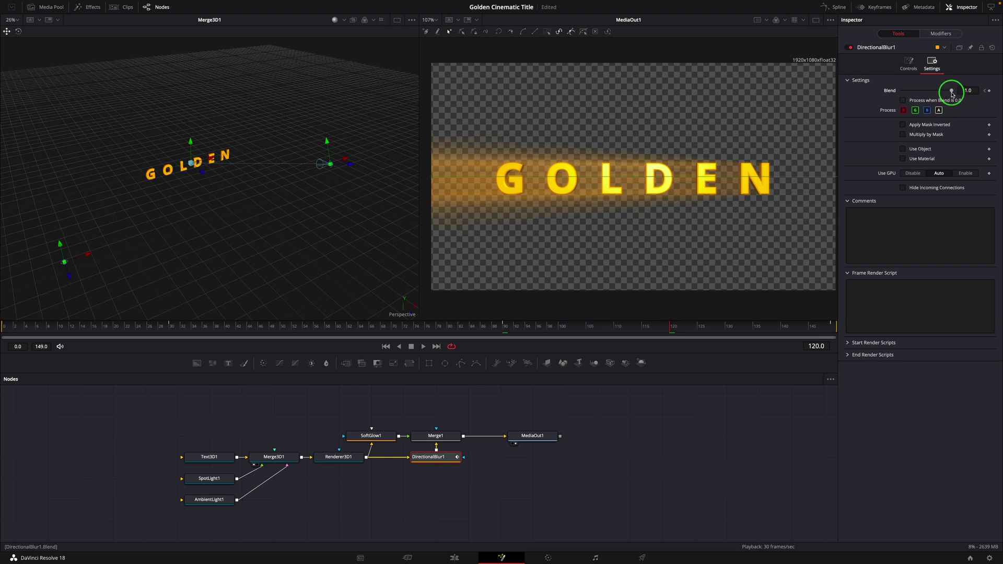
left_click_drag(952, 93, 907, 91)
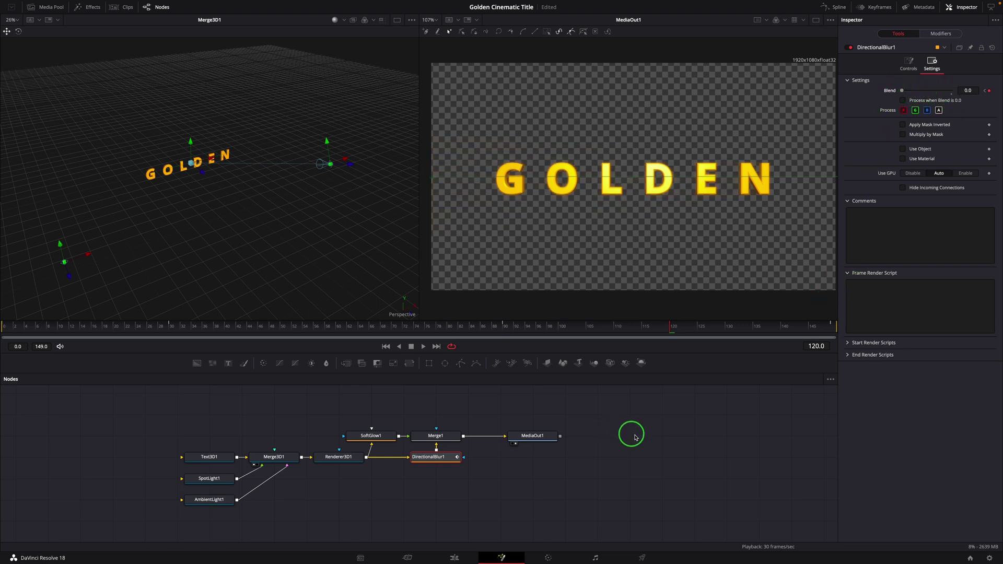
Step: Keyframe SoftGlow1's Blend at 0 on the first frame and 1.0 at frame 30
left_click(383, 439)
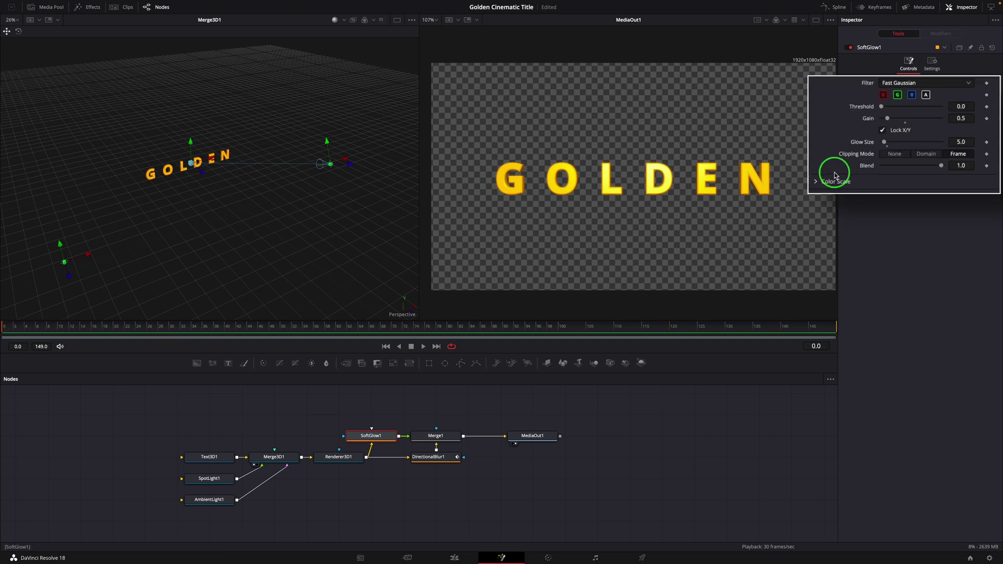
left_click(989, 150)
left_click_drag(906, 231, 802, 230)
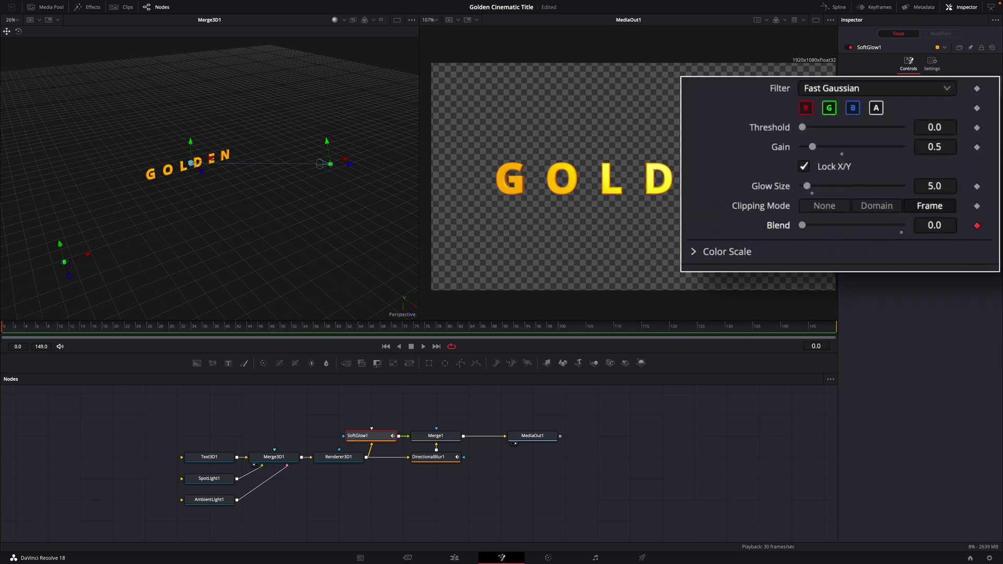
left_click(277, 280)
left_click_drag(188, 334, 169, 331)
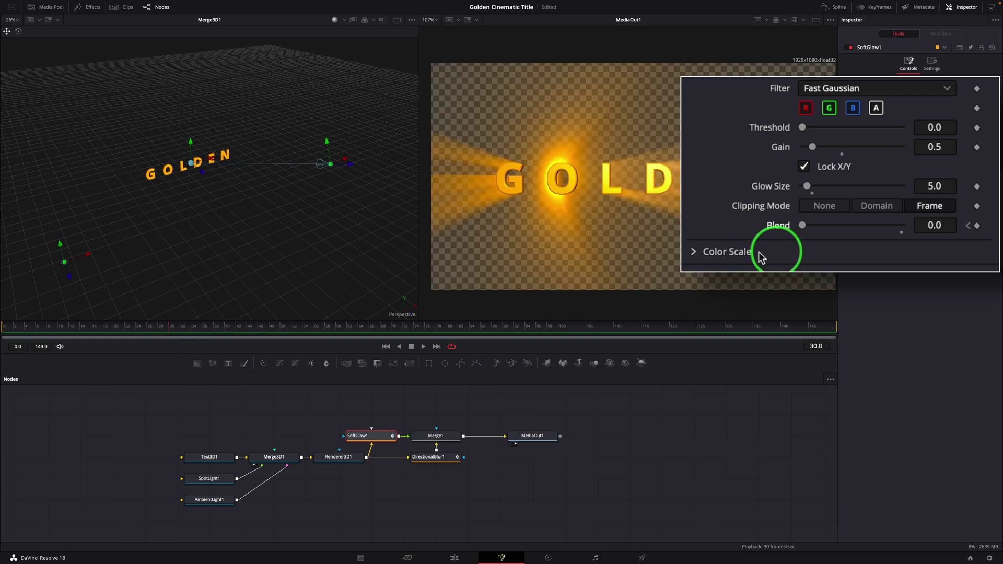
left_click_drag(802, 225, 901, 225)
Step: Key the glow Blend at 1.0 on frame 90 and fade it to 0.0 at frame 120
left_click(505, 330)
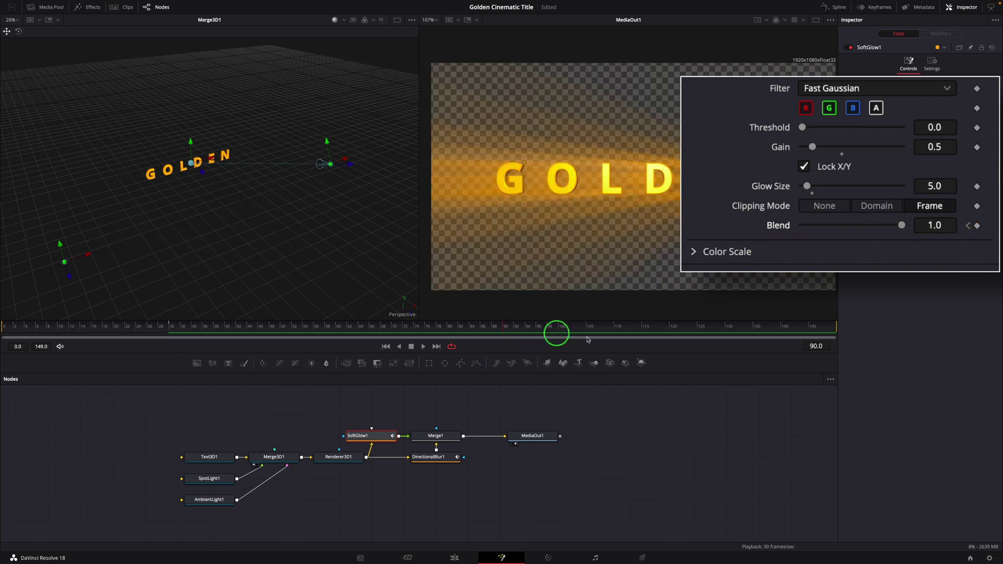
left_click(975, 230)
left_click(626, 345)
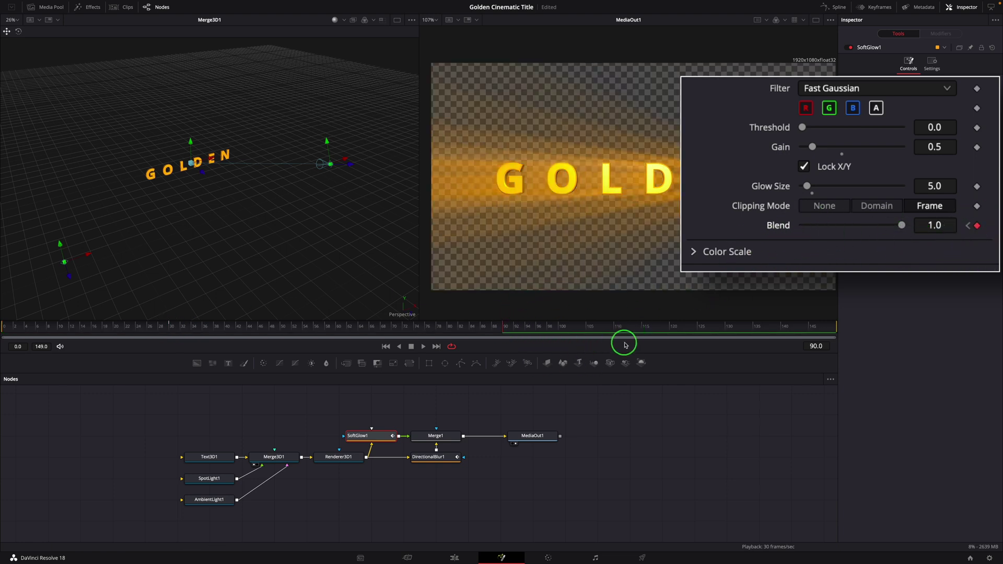
left_click(671, 328)
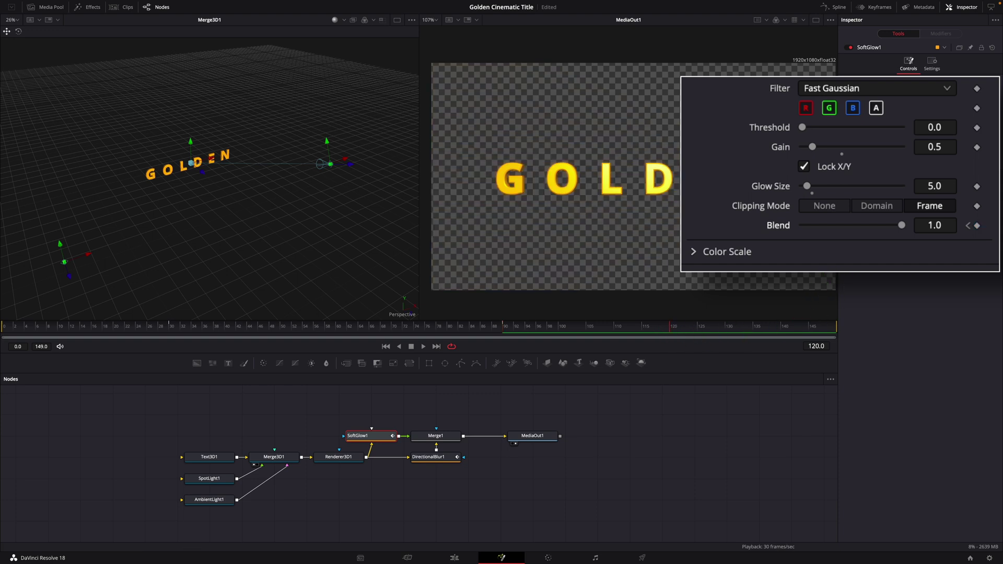
left_click_drag(900, 230, 743, 232)
Step: Marquee-select all of the title's nodes
left_click(893, 275)
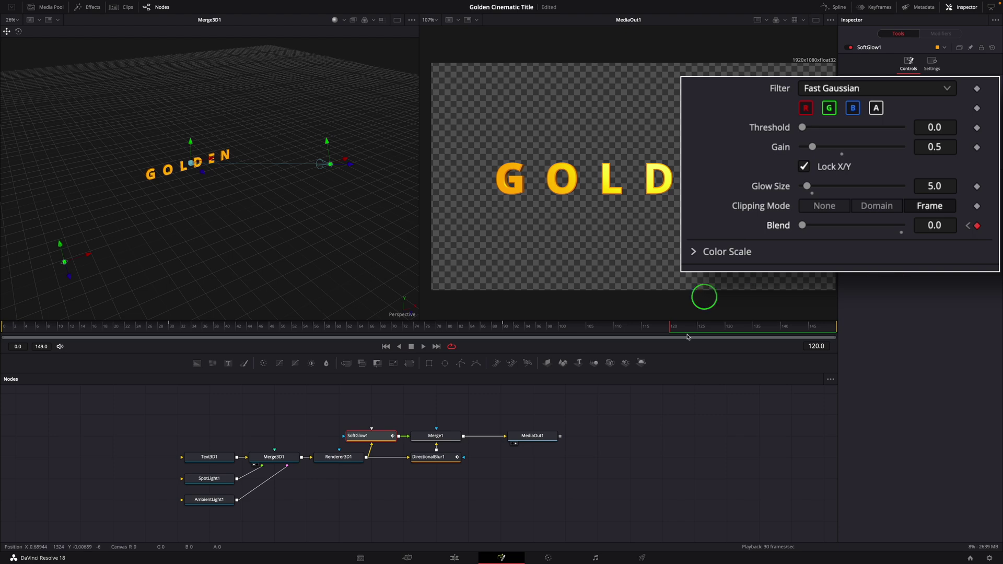
left_click(687, 353)
left_click_drag(156, 418, 466, 497)
Step: Create macro 'Essential 3D Title Light Rays' from Merge1's nodes, exposing text controls, saved into Essential Titles
left_click(450, 437)
right_click(450, 437)
mouse_move(486, 308)
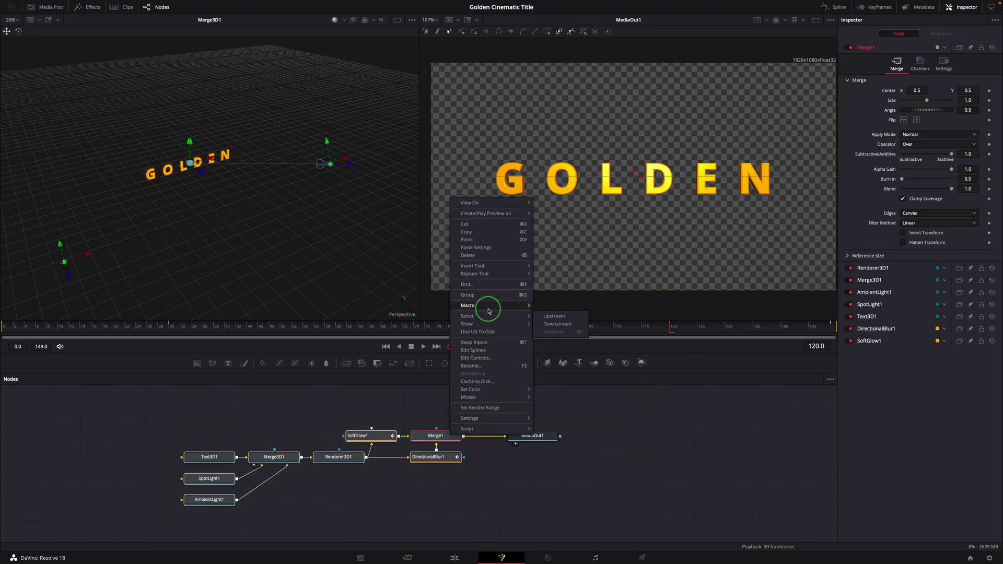
left_click(548, 306)
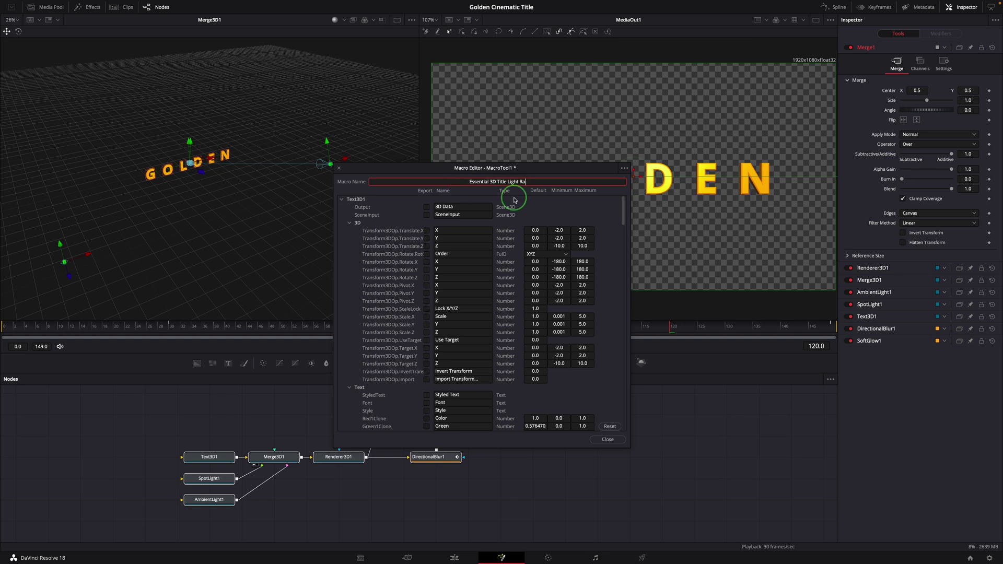
type("ys")
scroll(426, 287, "down", 5)
left_click_drag(427, 277, 426, 311)
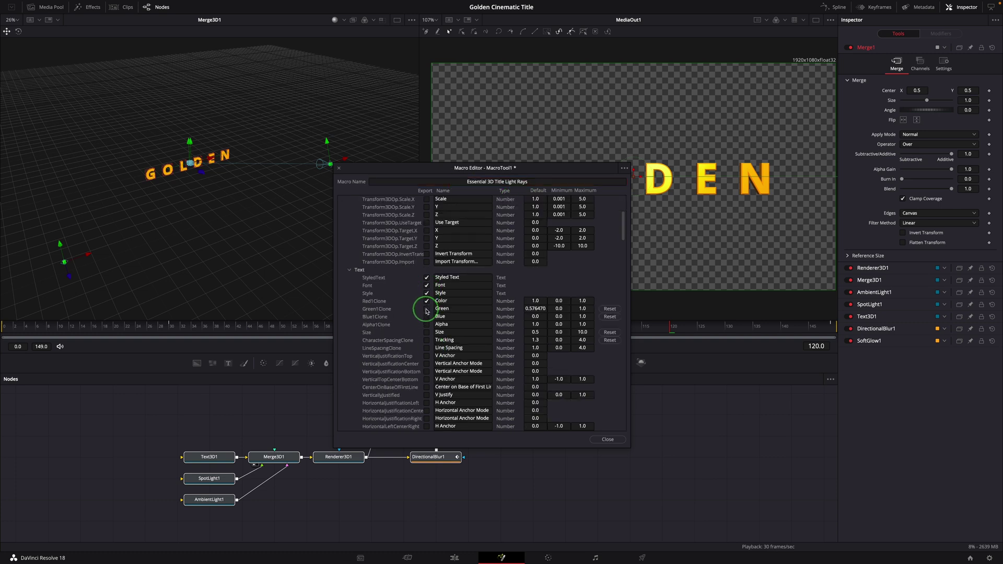
left_click(626, 169)
left_click(663, 204)
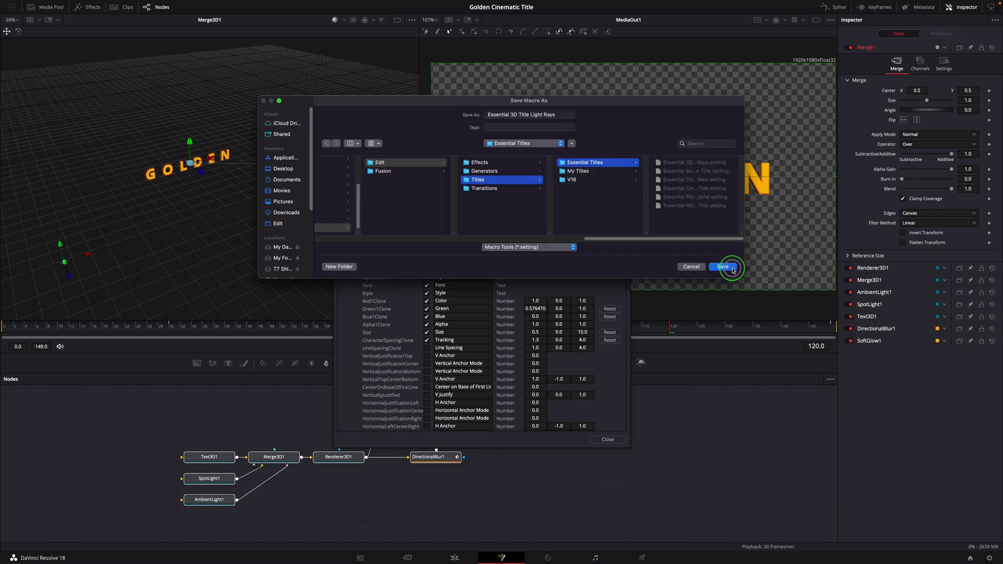
left_click(732, 269)
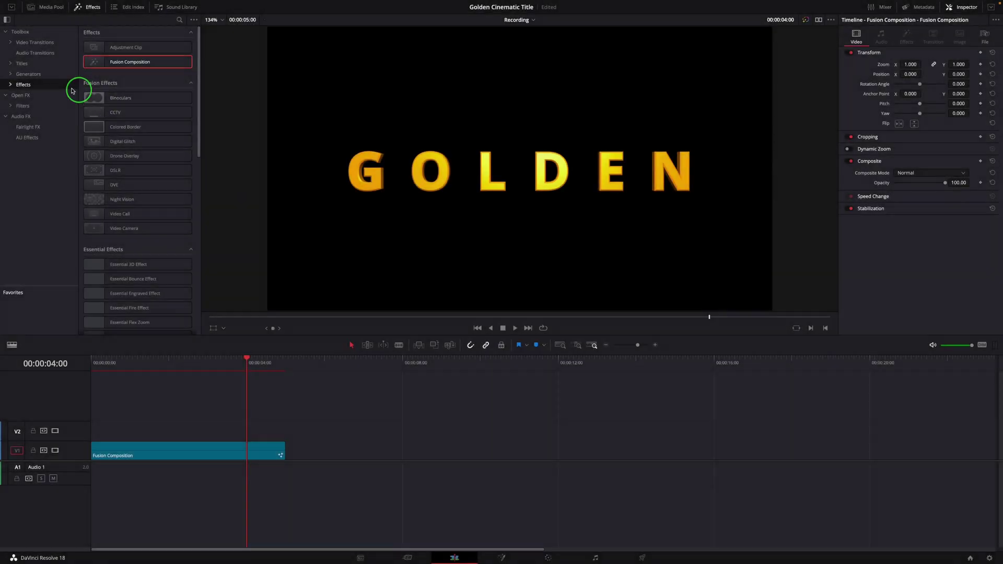
Step: Place Essential 3D Title Light Rays from Essential Titles onto the timeline and select the clip
left_click(22, 63)
left_click(33, 74)
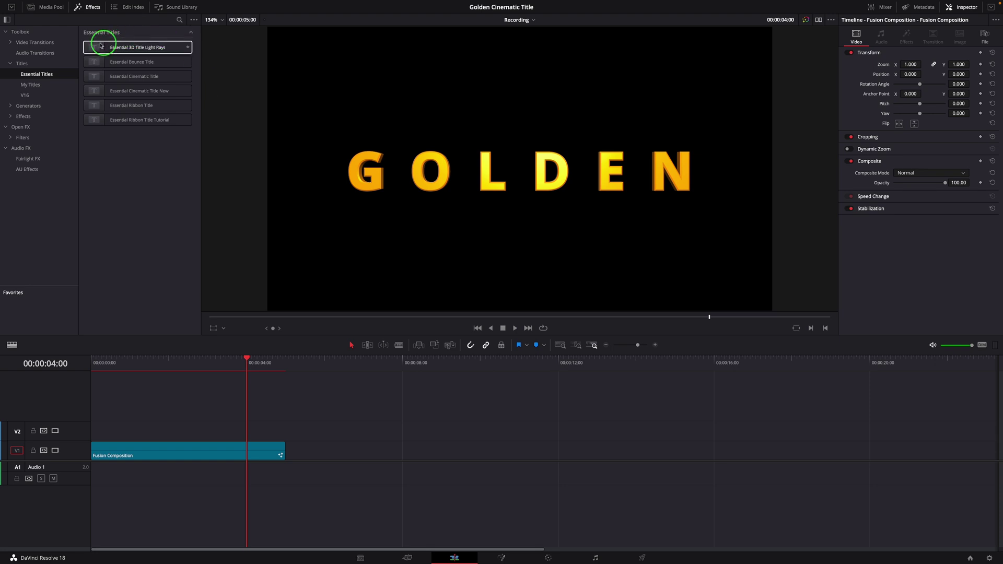
left_click_drag(101, 45, 324, 445)
left_click_drag(321, 365, 350, 374)
left_click(426, 448)
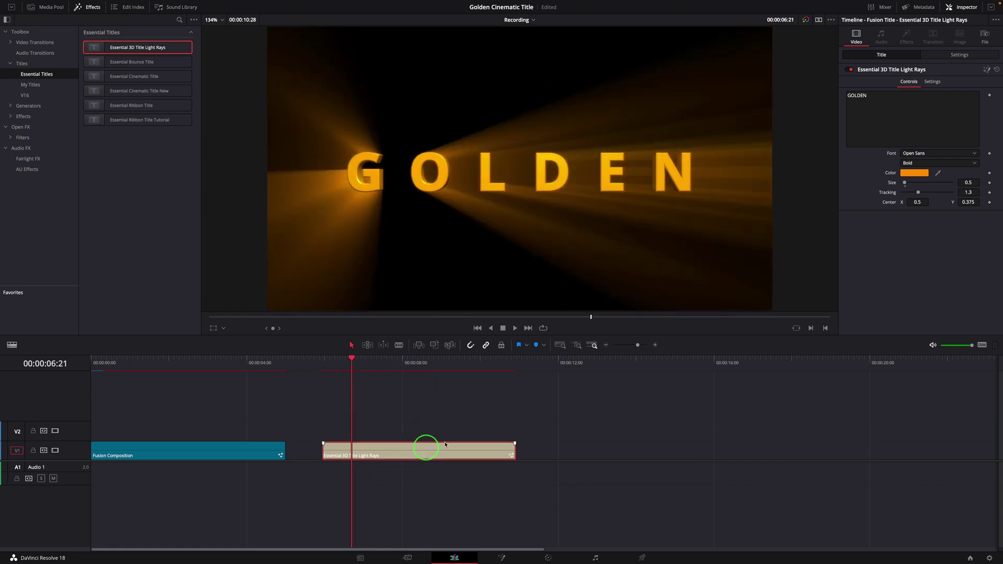
Step: Replace the title text GOLDEN with 'NEW TITLE'
left_click(887, 103)
key("BackSpace")
key("BackSpace")
key("BackSpace")
key("BackSpace")
key("BackSpace")
key("BackSpace")
type("NEW TITLE")
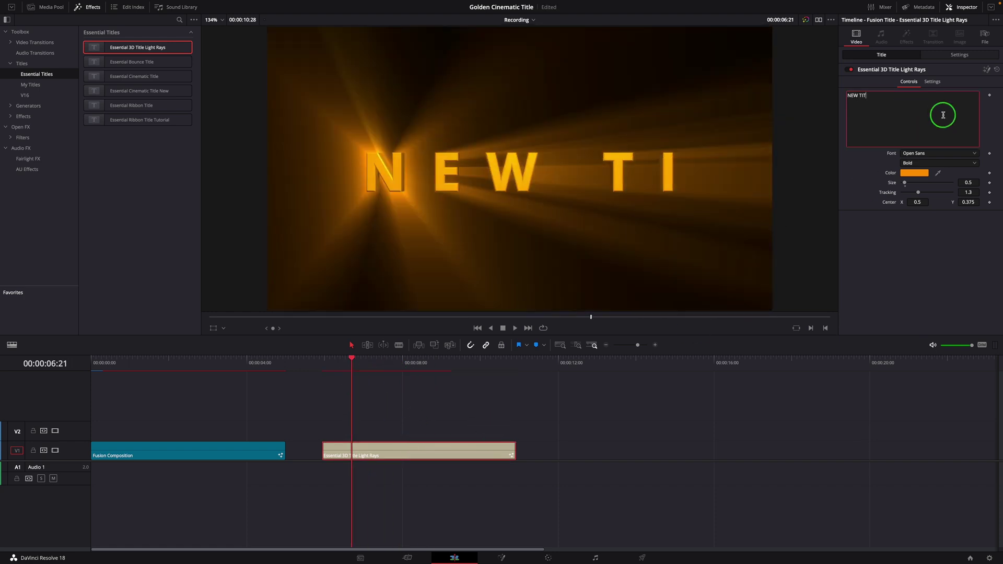
Step: Set the title Size to 0.3, Tracking to 1.316 and Center Y to 0.439
double_click(968, 182)
type("0.3")
key("Return")
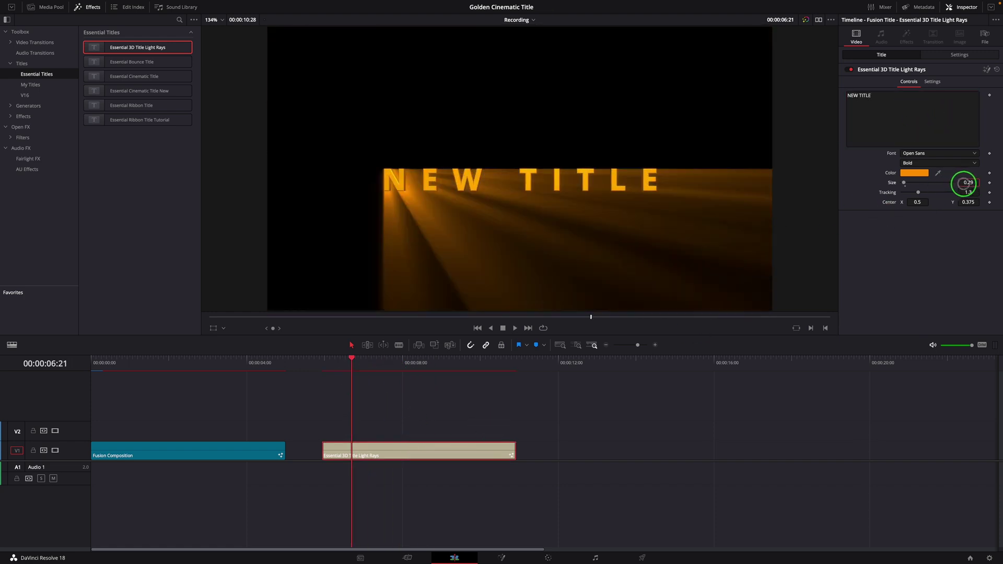
left_click(918, 192)
left_click(969, 193)
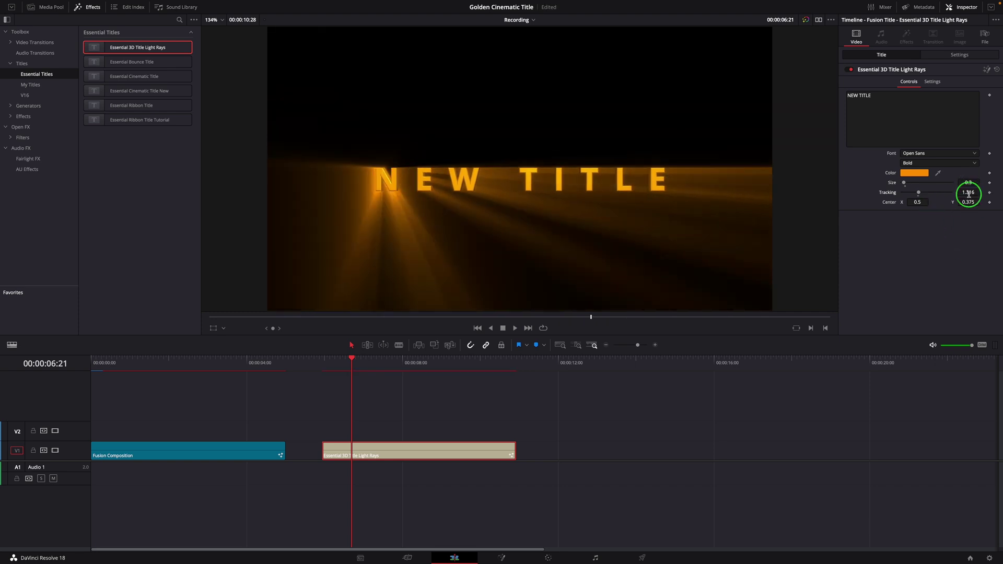
left_click(514, 328)
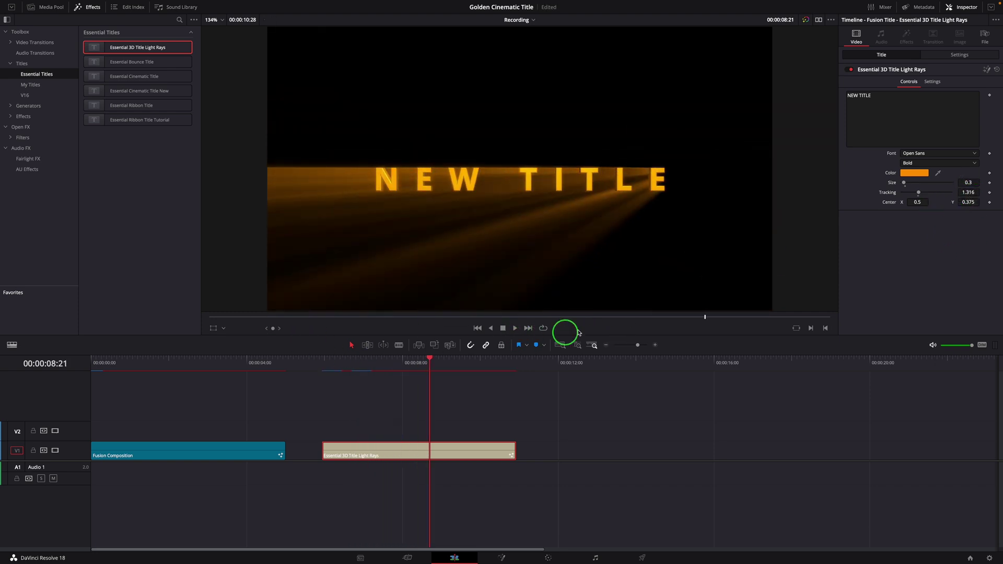
left_click_drag(967, 201, 979, 205)
Step: Colour the NEW TITLE text blue
left_click(331, 364)
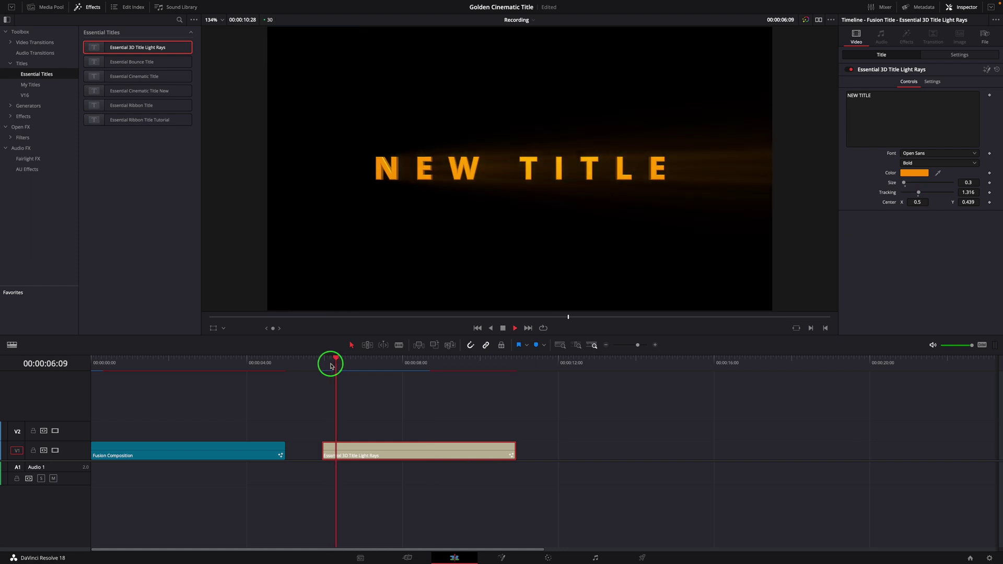
key("space")
left_click(914, 173)
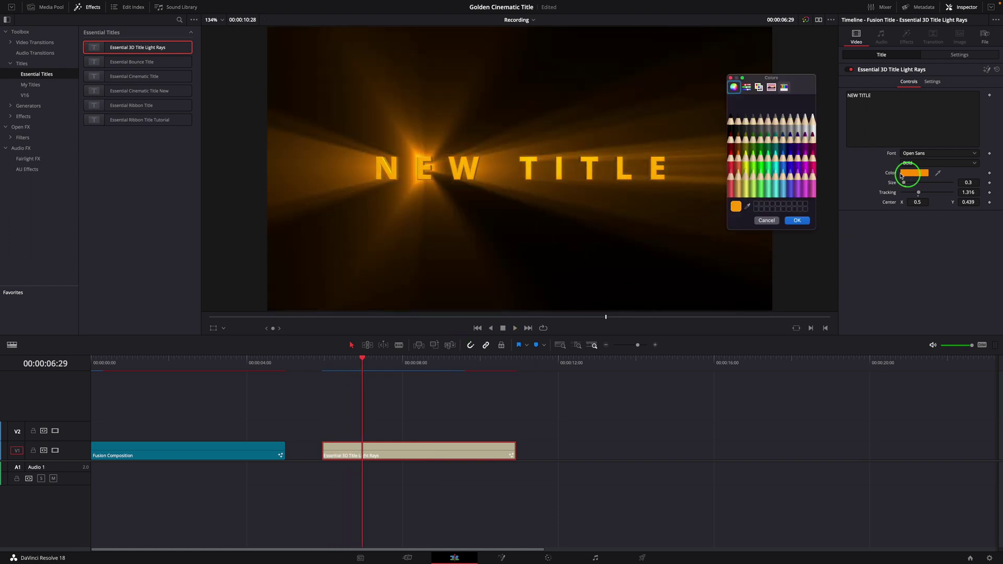
left_click(776, 158)
left_click(803, 183)
left_click(797, 220)
Step: Replay the blue title to check it, then open it on the Fusion page
left_click(325, 364)
key("space")
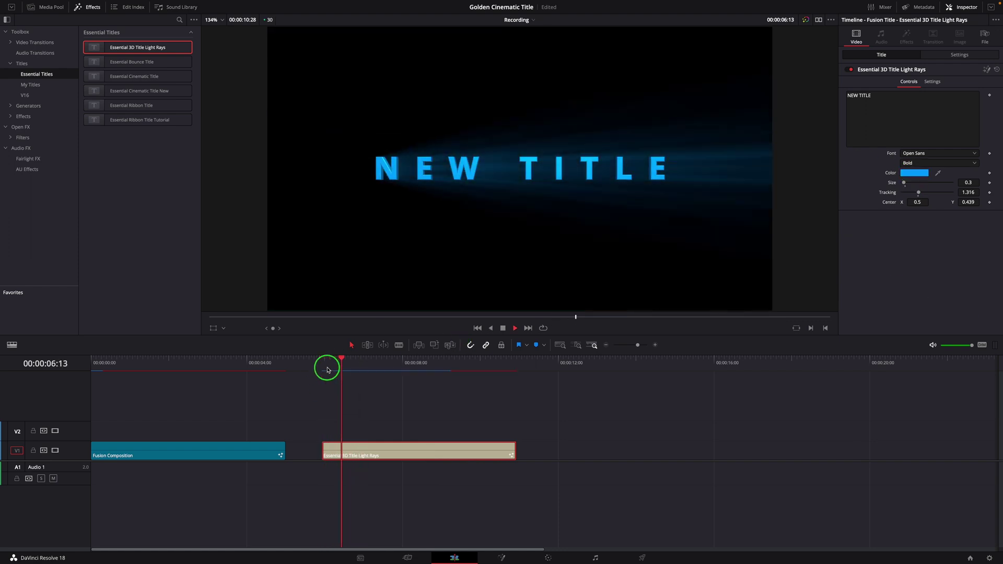
left_click(325, 364)
key("space")
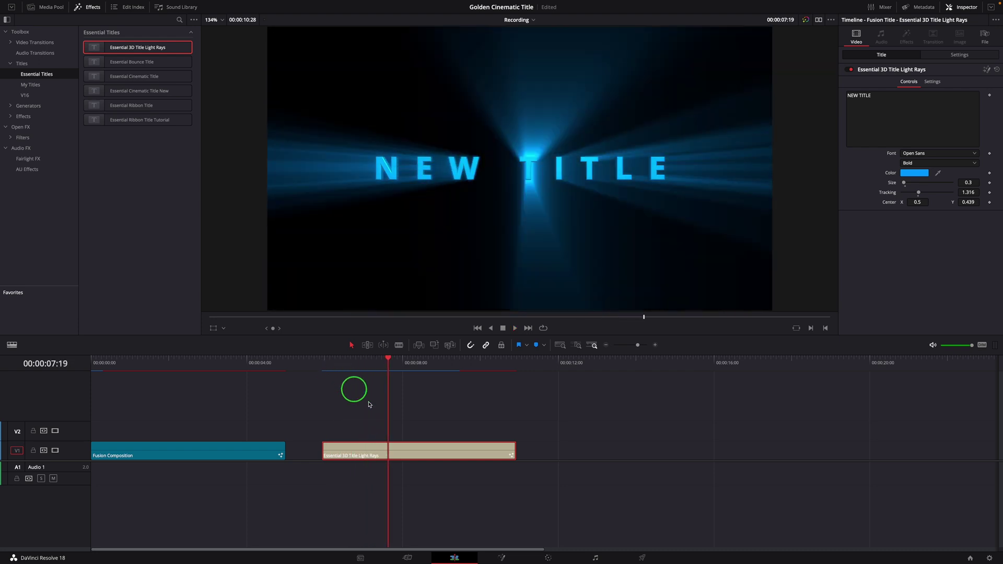
left_click(987, 70)
left_click(646, 125)
Step: Set Text3D1's Extrusion Style to Custom, reshape its profile curve, and return to the Edit page
left_click(365, 418)
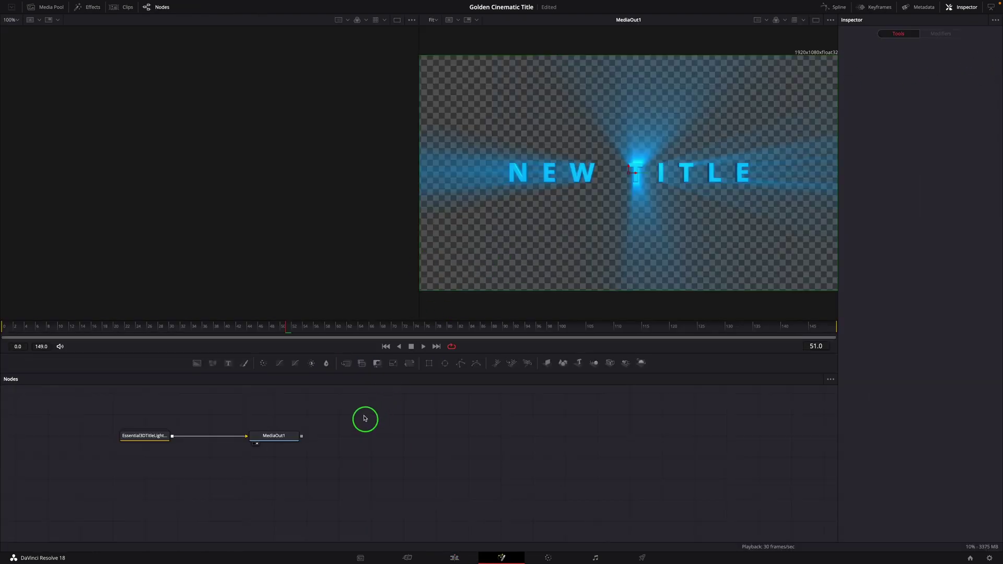
left_click(948, 337)
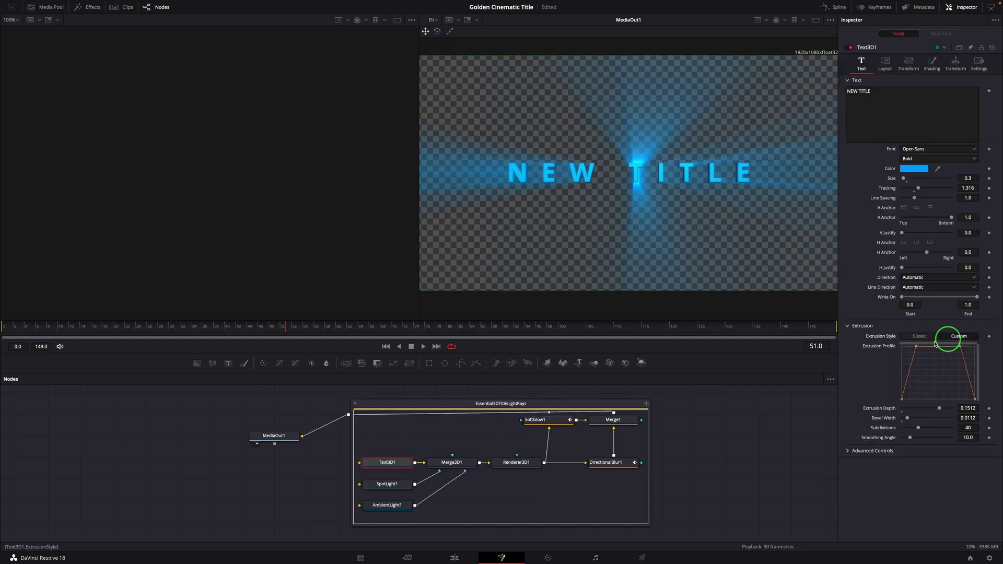
left_click(916, 347)
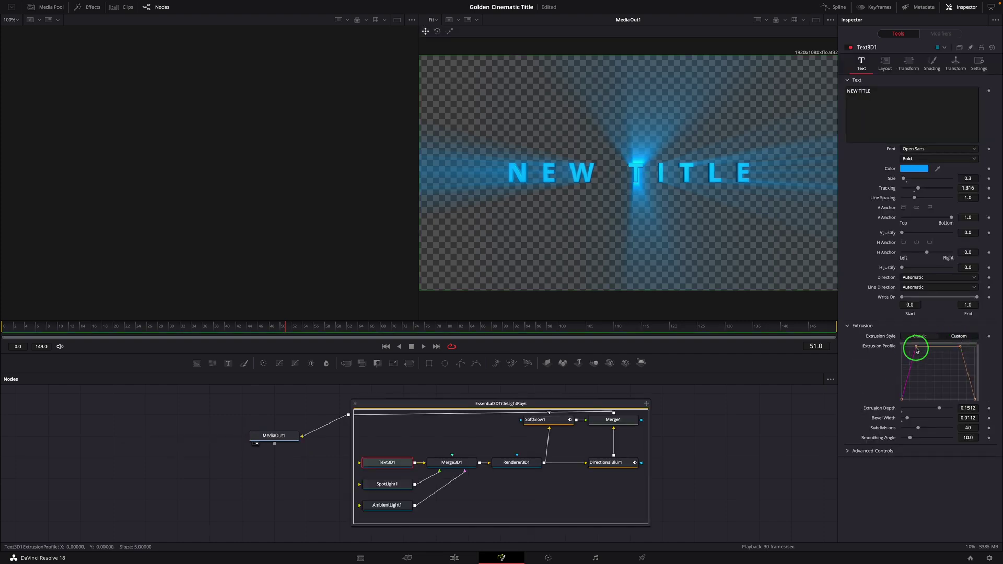
left_click(967, 345)
left_click_drag(969, 346, 914, 385)
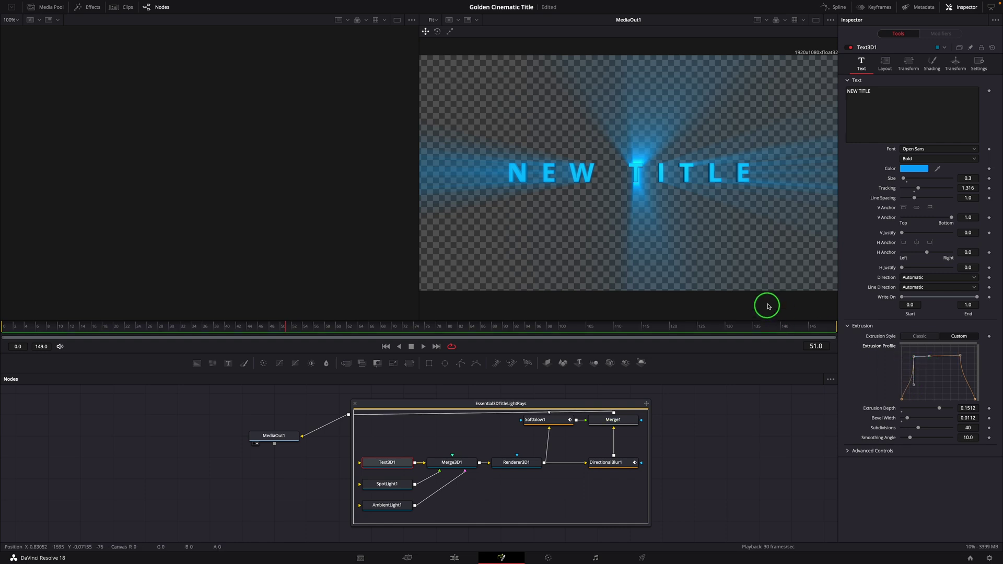
scroll(705, 260, "up", 10)
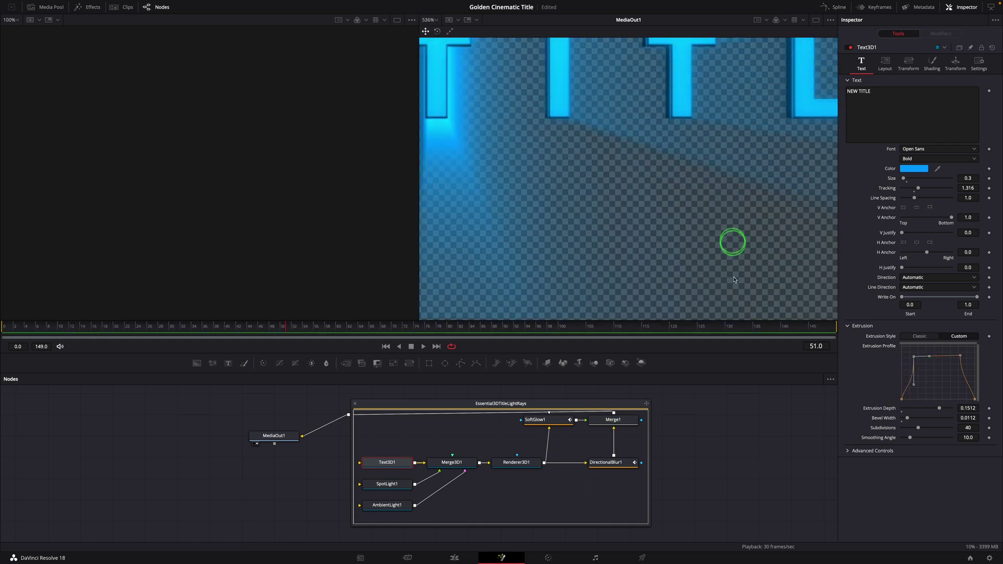
scroll(714, 251, "right", 6)
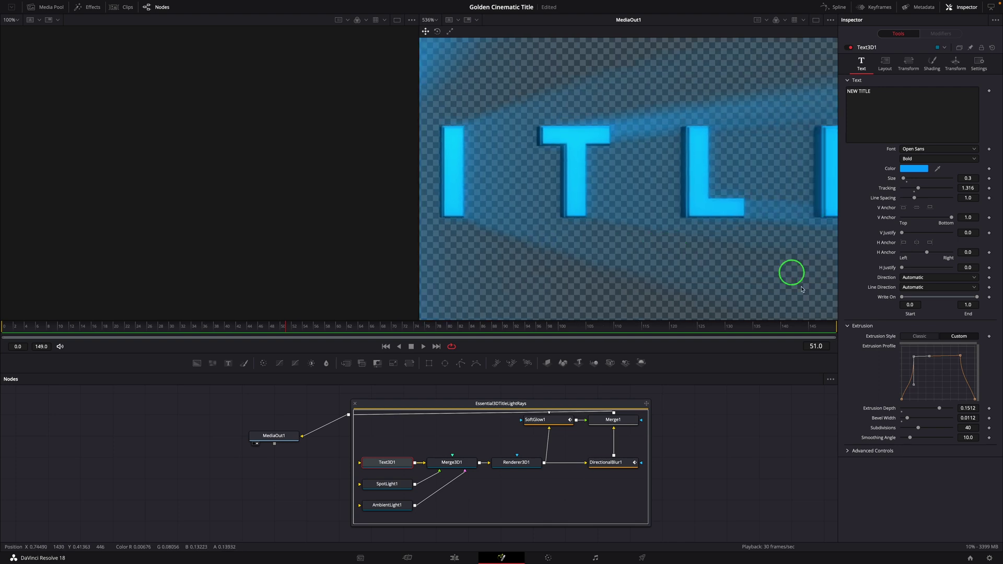
left_click_drag(924, 361, 934, 353)
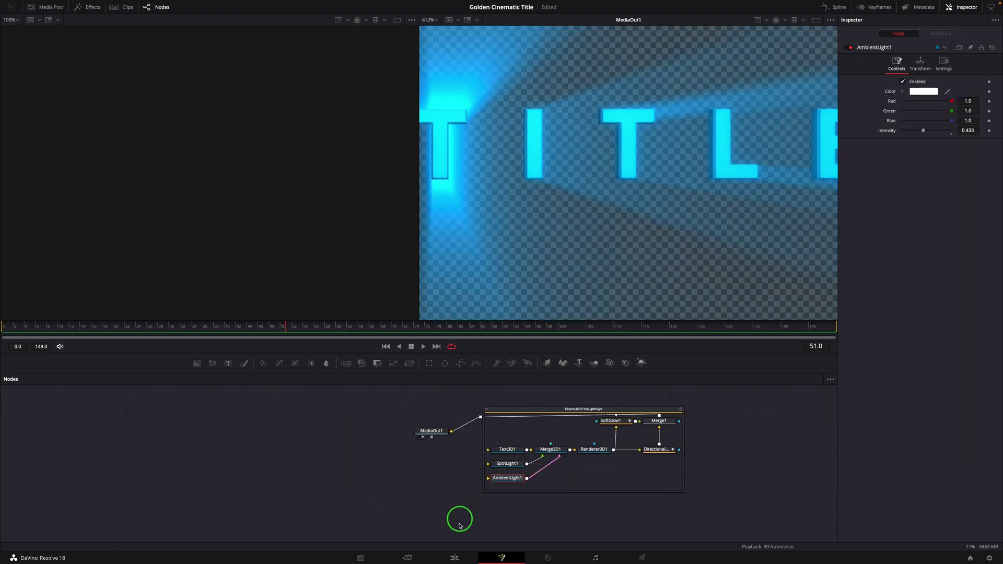
left_click(460, 555)
left_click(332, 368)
left_click(320, 366)
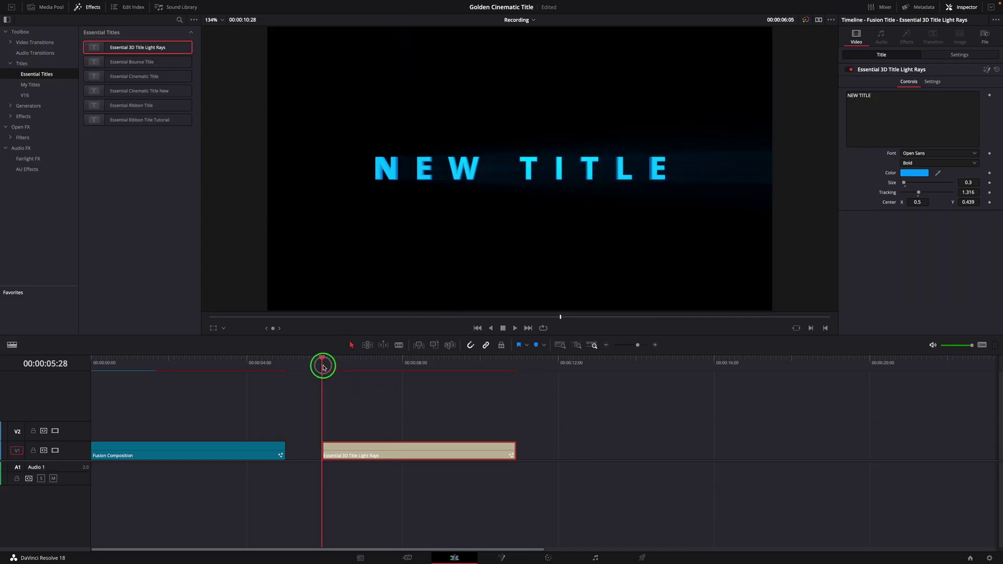
key("space")
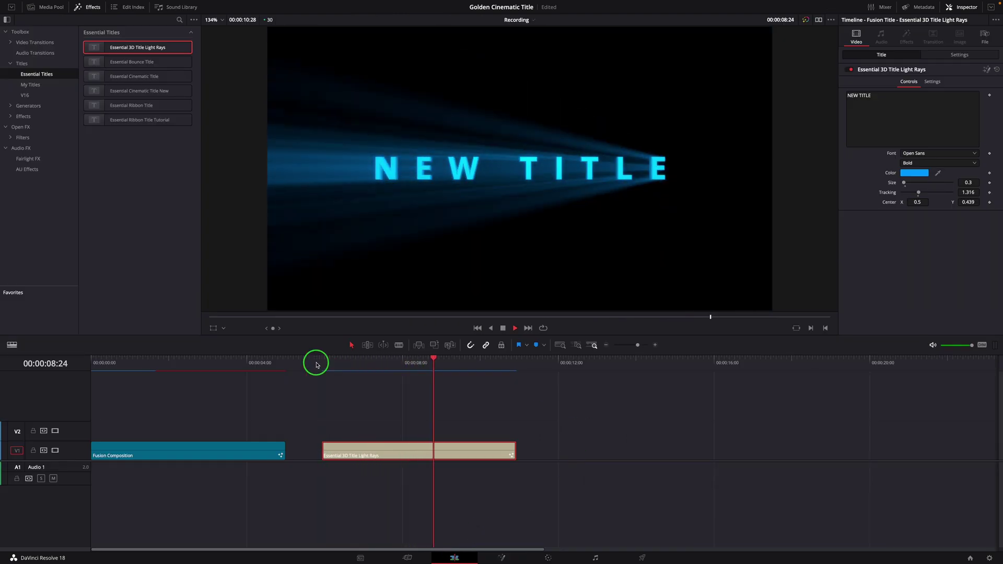